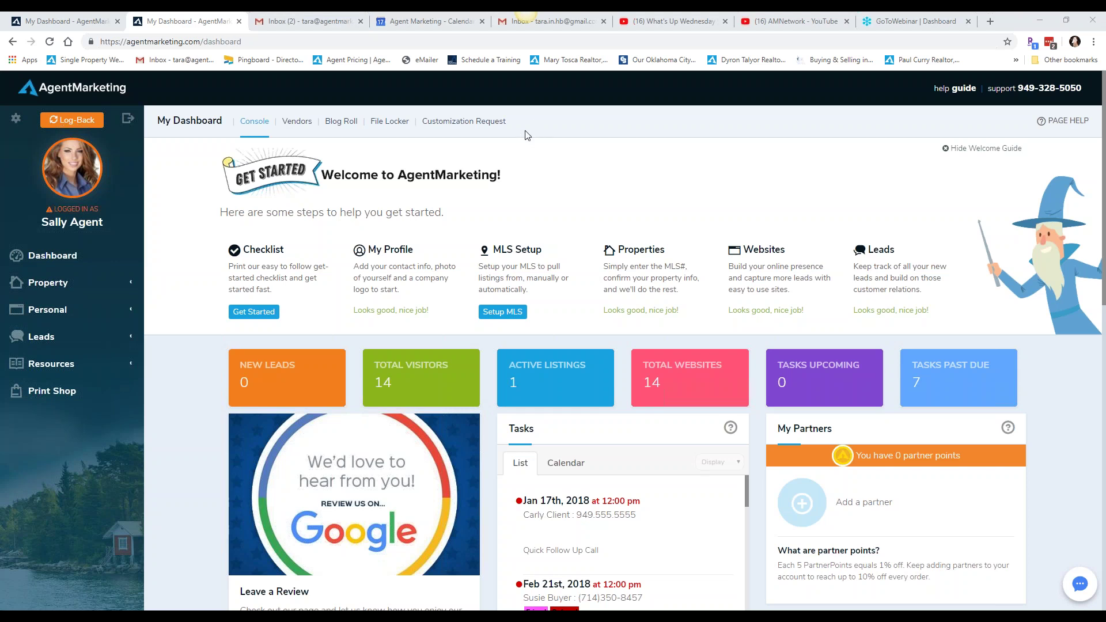
Step: Switch to YouTube to view the AMNetwork channel and highlight its search term "amnetwork"
left_click(790, 17)
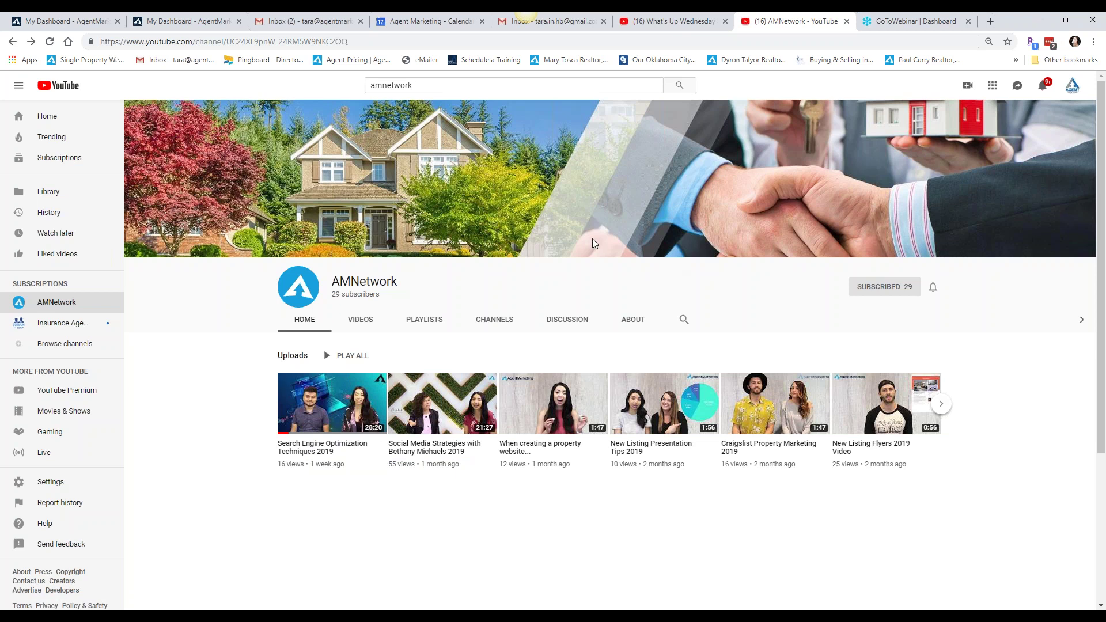
left_click(432, 84)
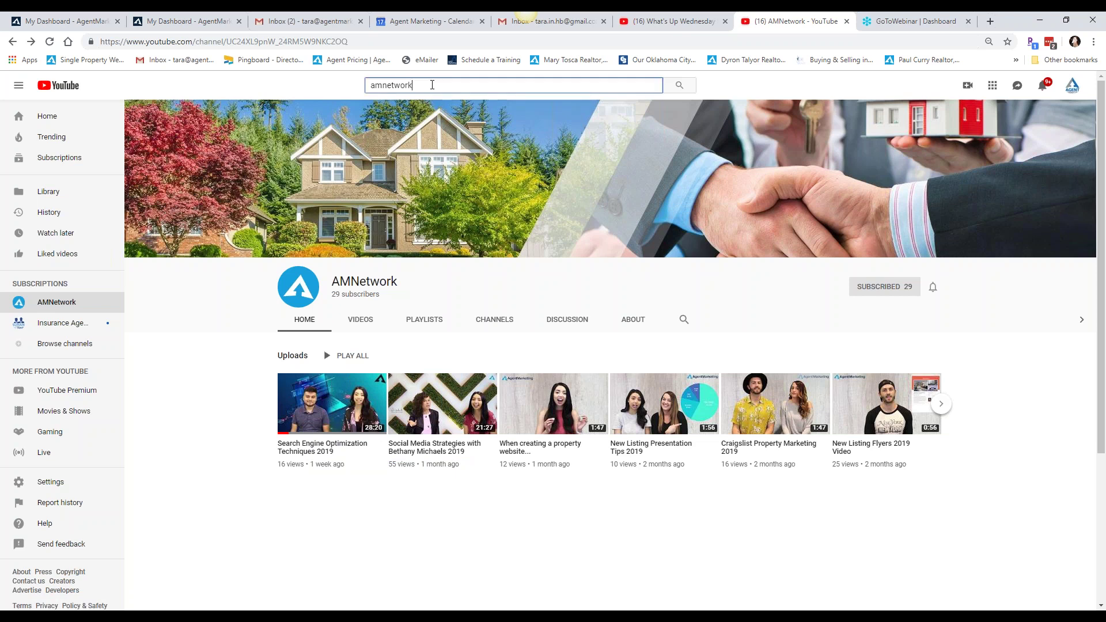
left_click_drag(406, 84, 368, 86)
Step: Switch back to AgentMarketing, view the third client's contact record in the leads list, and close it
left_click(186, 16)
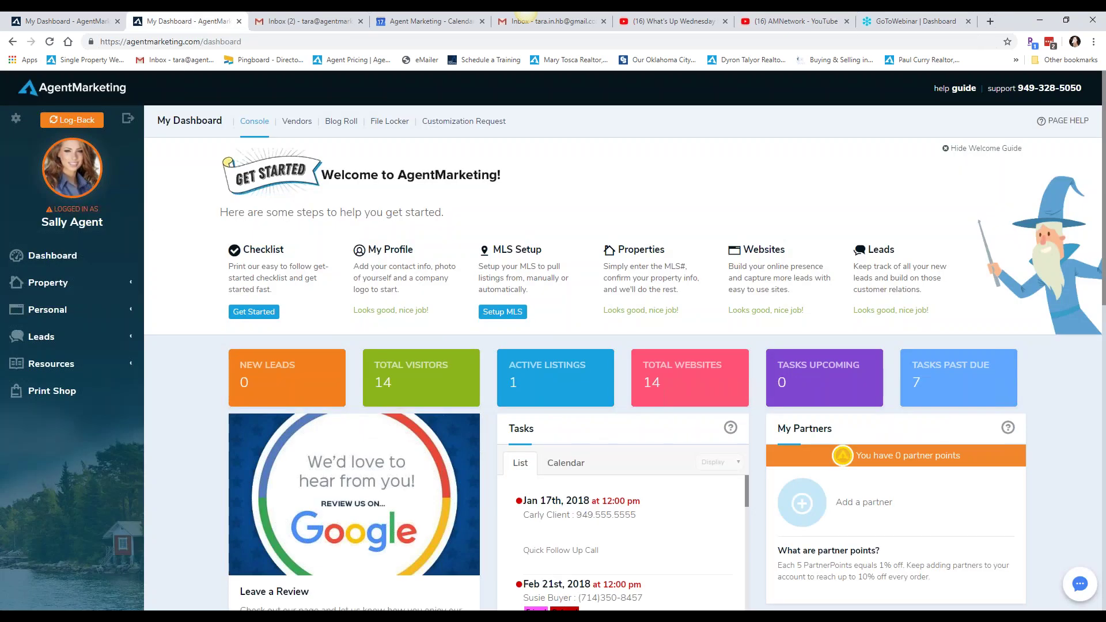
left_click(40, 336)
left_click(41, 360)
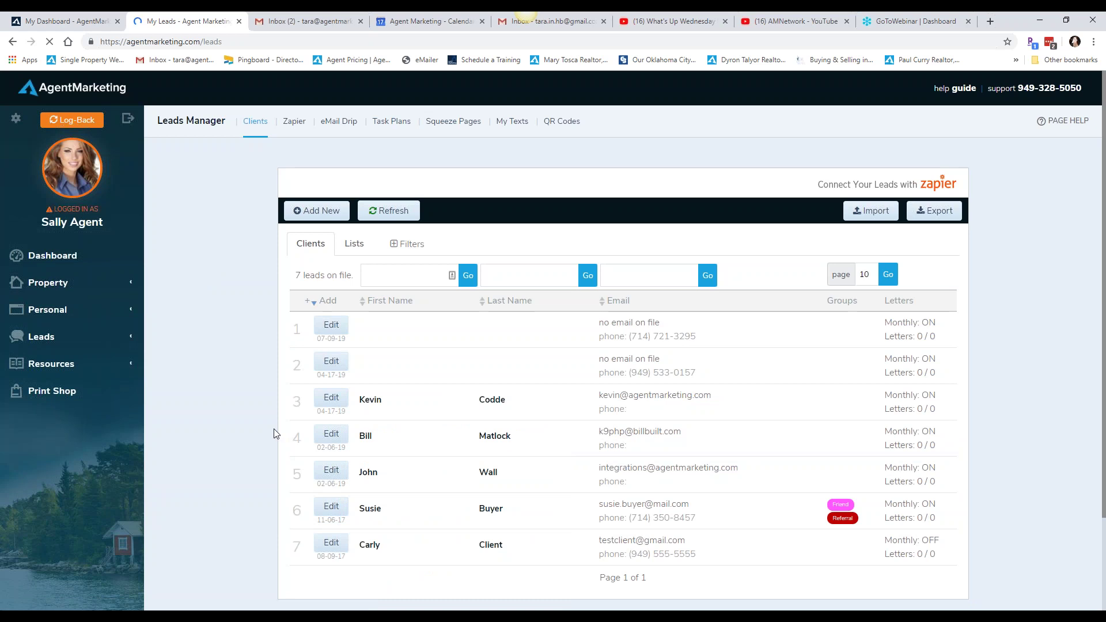
left_click(331, 398)
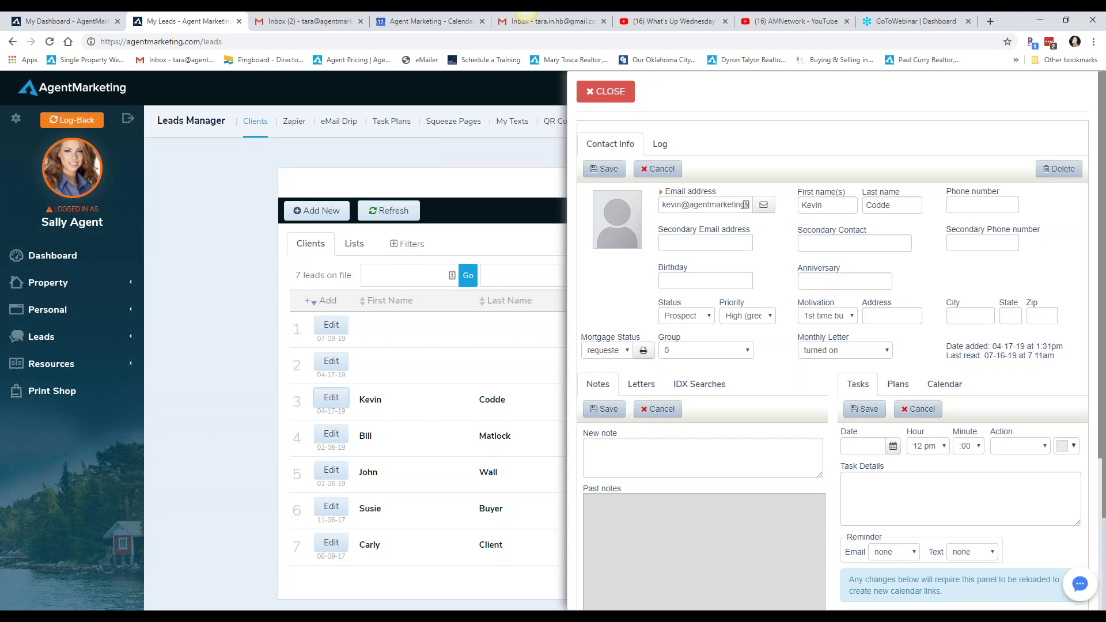
left_click(619, 96)
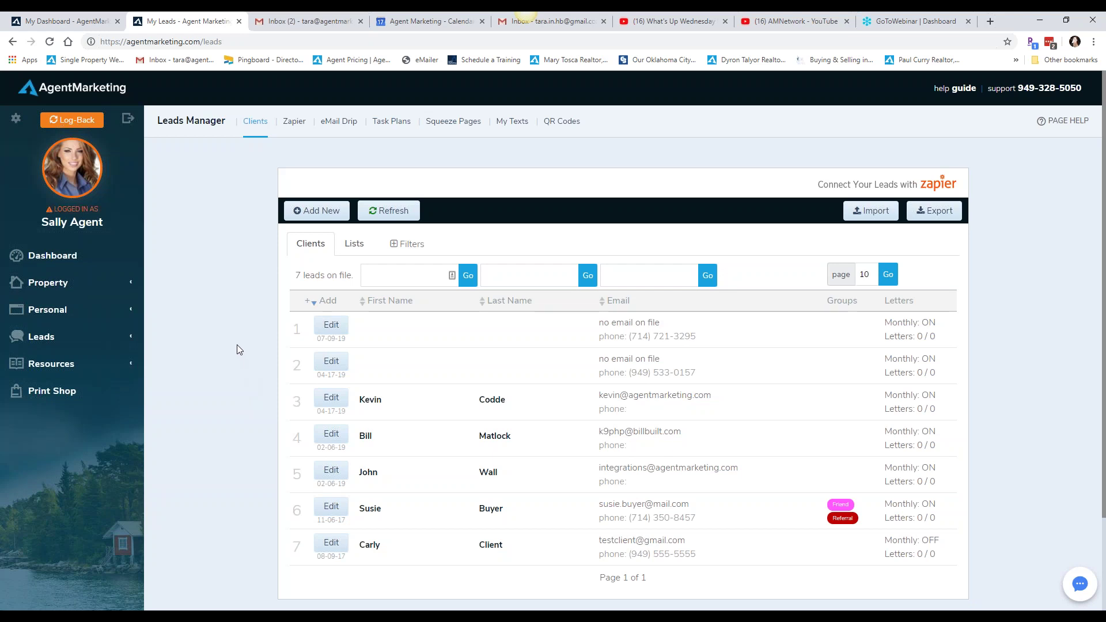
Step: Browse the theme layouts available for the Layout 15 personal website and return to the website list
left_click(50, 310)
left_click(70, 332)
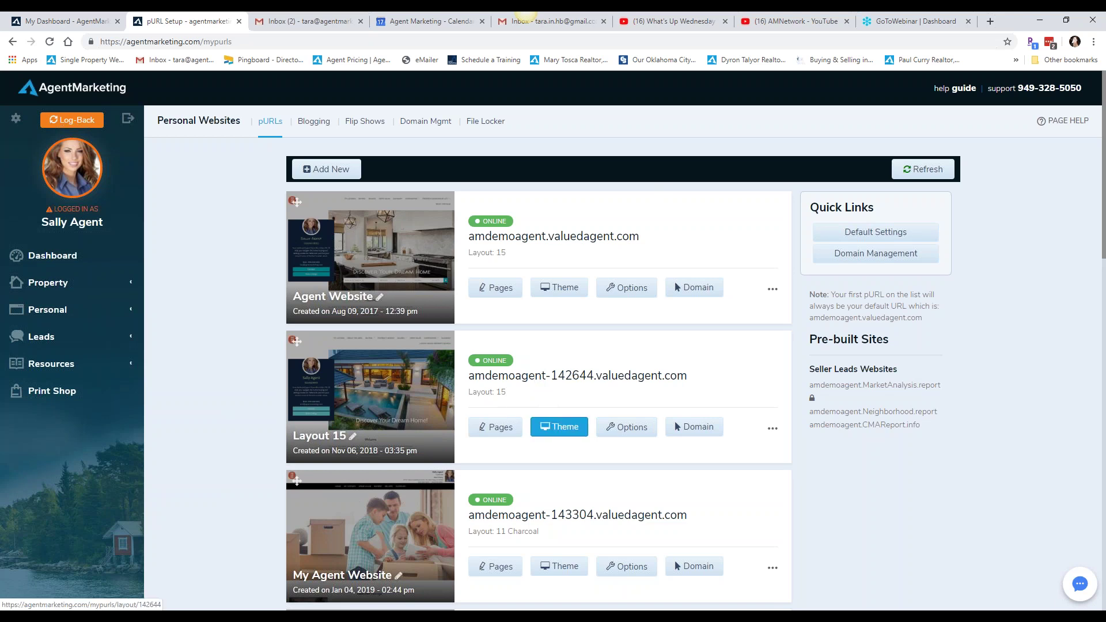
left_click(560, 433)
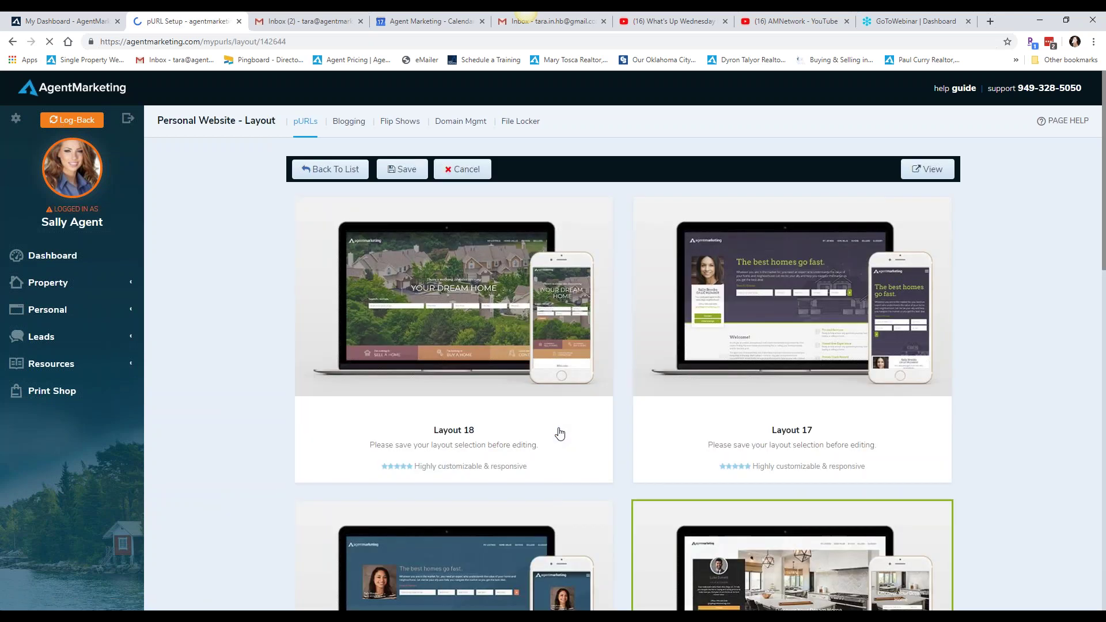
scroll(558, 432, "down", 3)
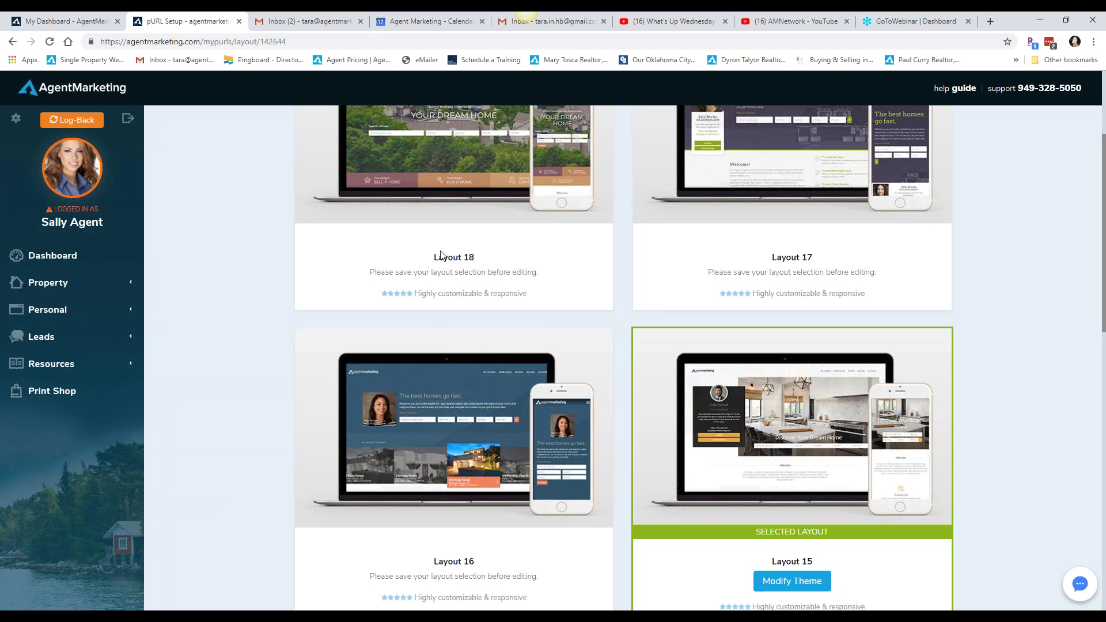
scroll(229, 334, "up", 3)
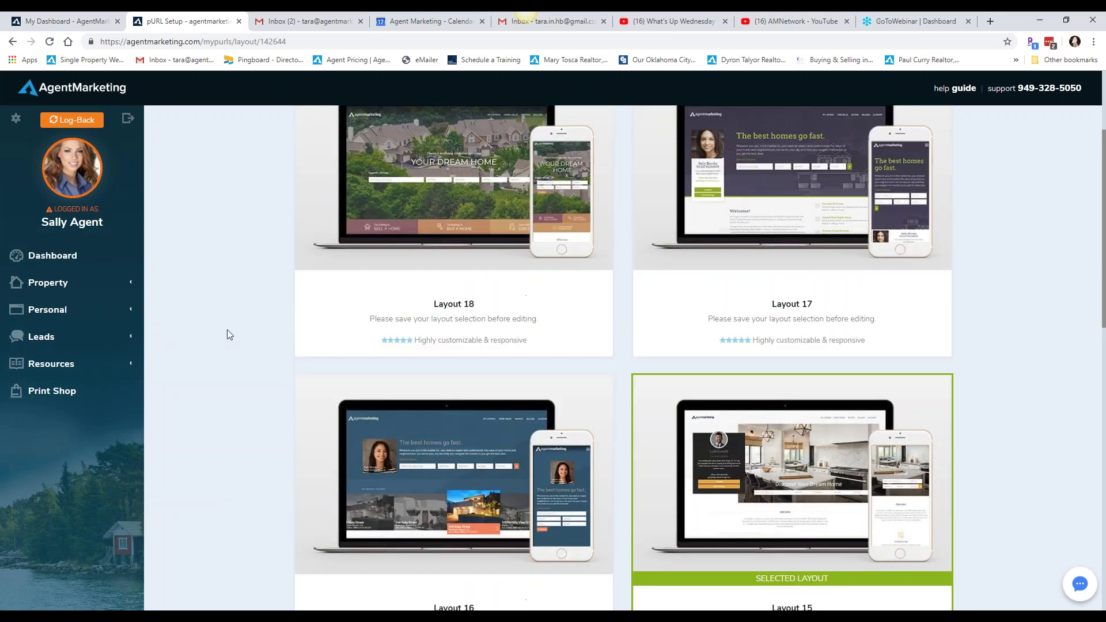
left_click(340, 170)
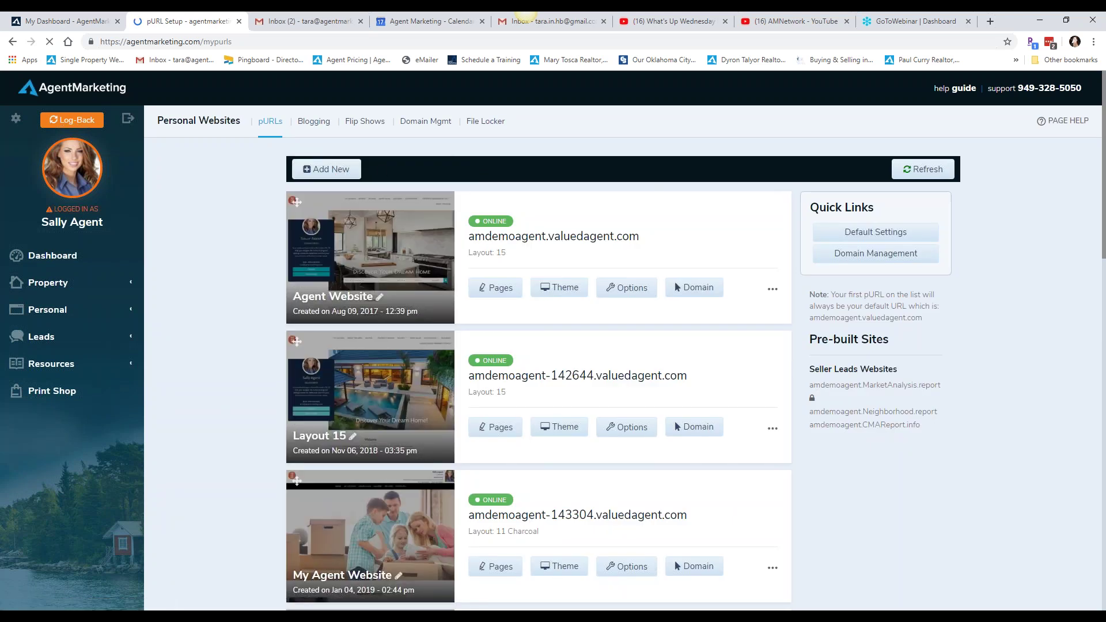
Step: Take the amdemoagent-142644.valuedagent.com website offline and bring it back online
scroll(713, 390, "down", 1)
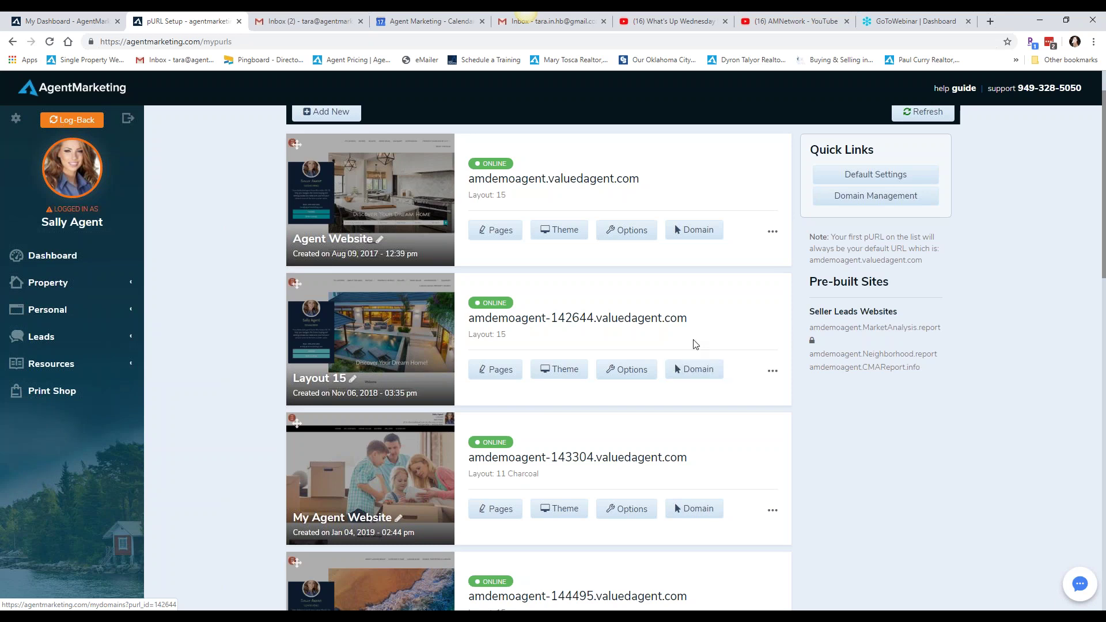
left_click_drag(513, 338, 472, 339)
left_click(525, 339)
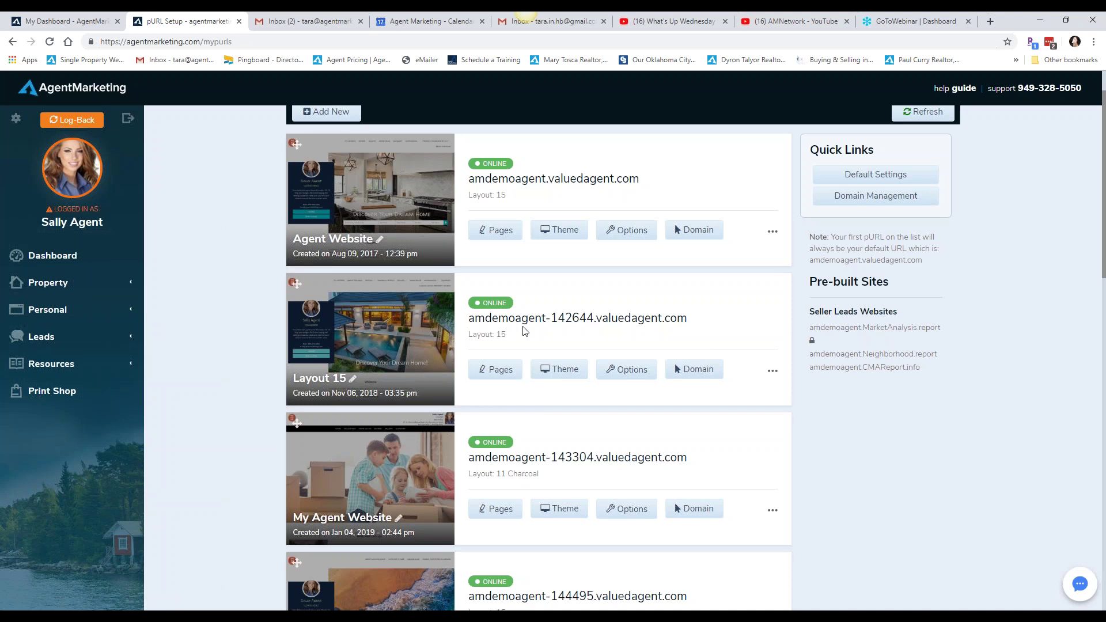
left_click(486, 307)
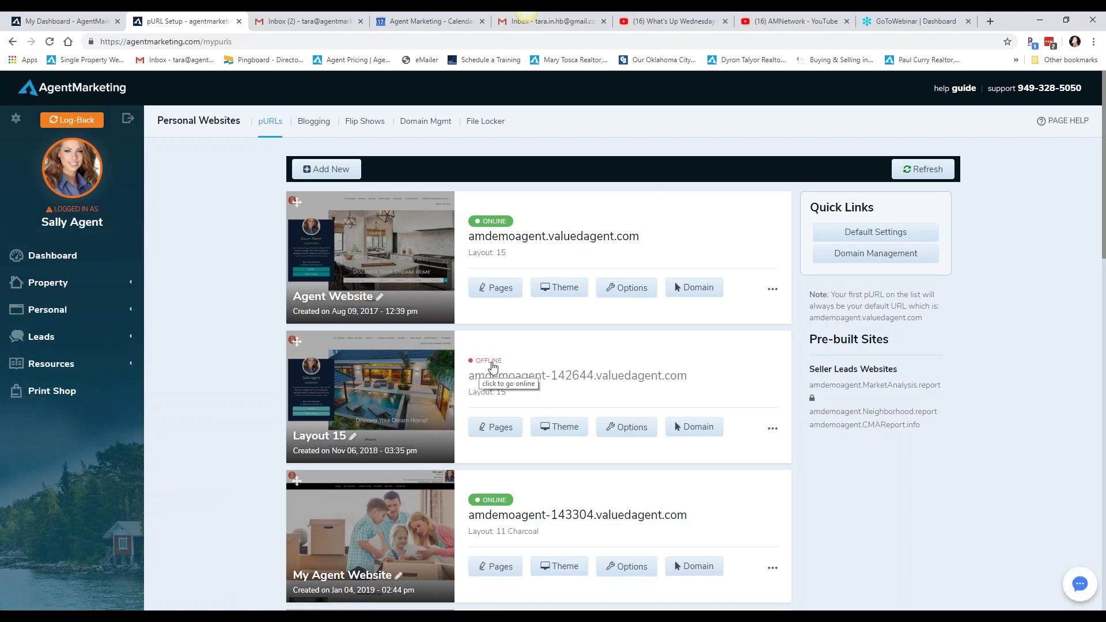
left_click(493, 366)
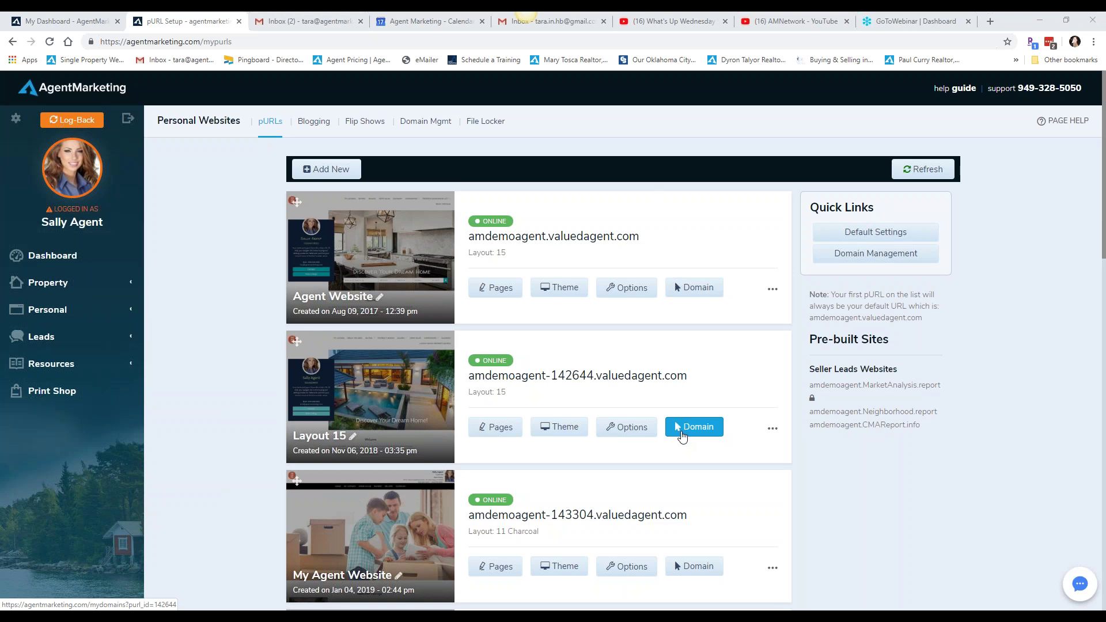
Step: Open the page list of the Layout 15 website and start adding a new page
left_click(499, 436)
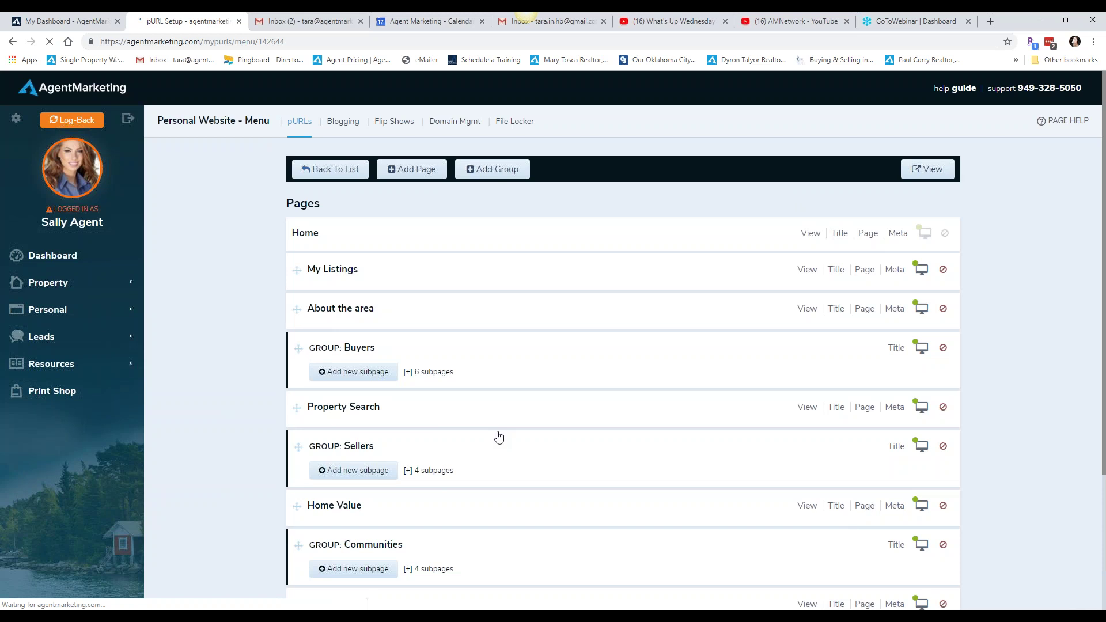
left_click(406, 168)
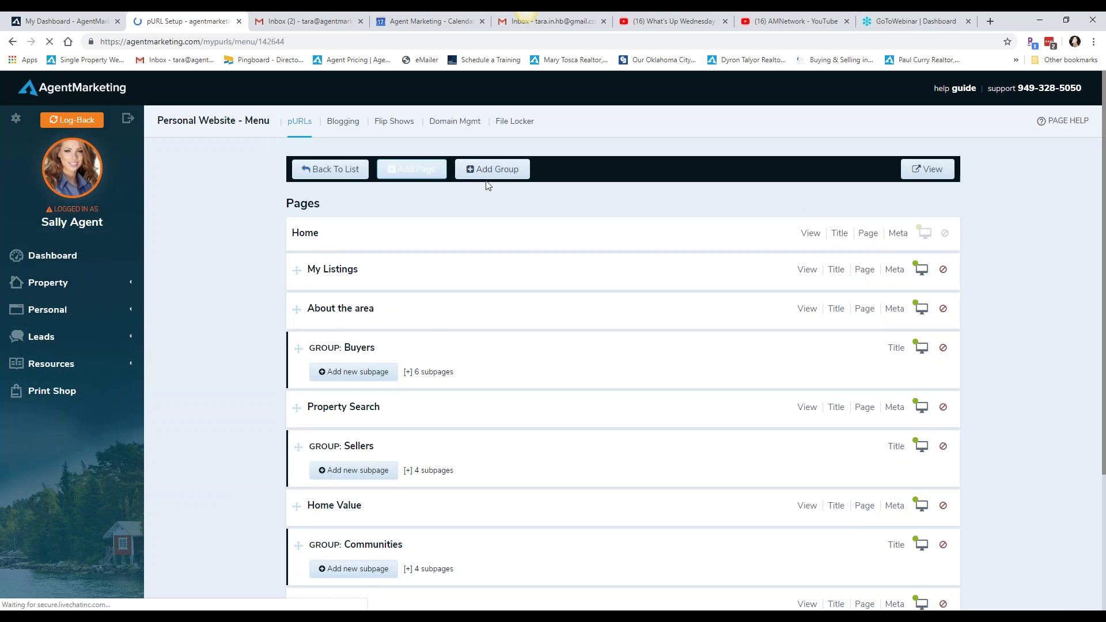
left_click(426, 168)
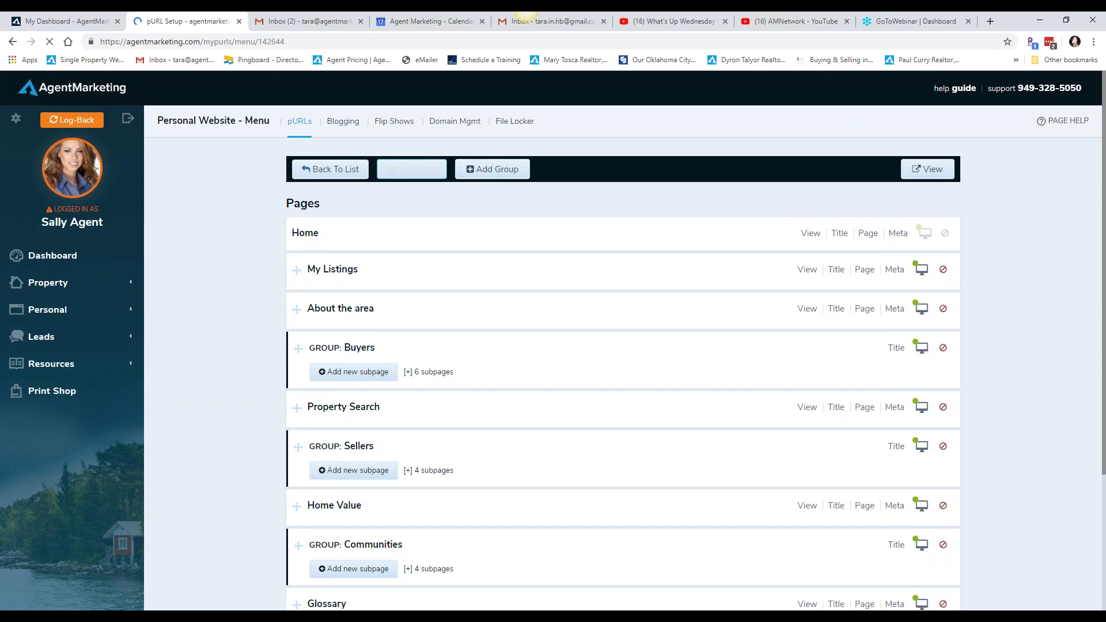
left_click(401, 171)
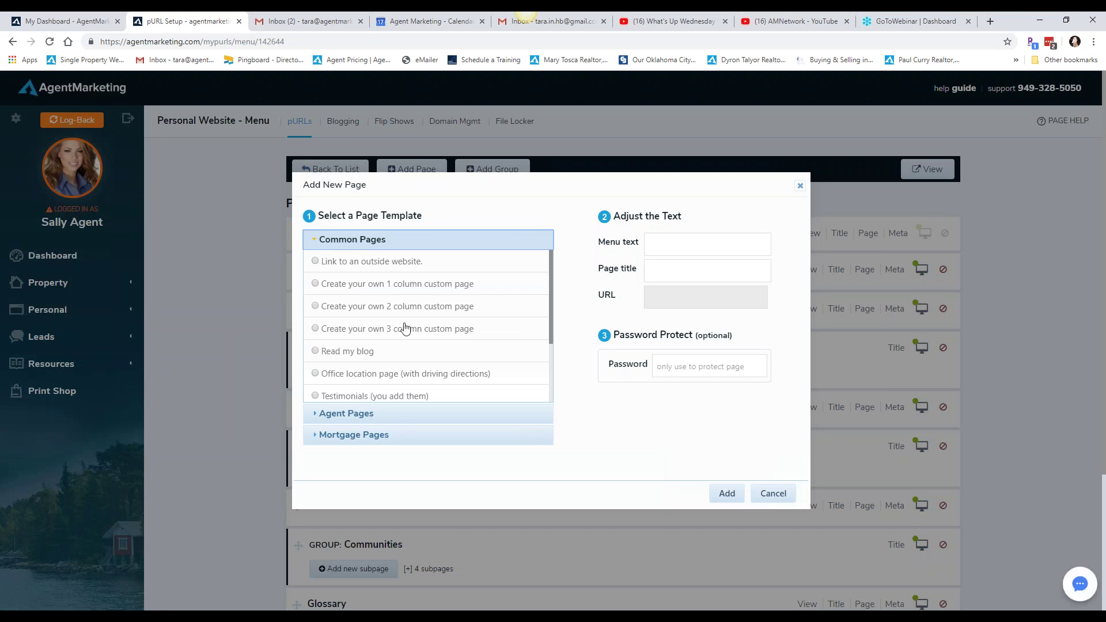
Step: Browse the Agent Pages templates and add the "Setting a price" page to the website
left_click(363, 418)
left_click(380, 379)
scroll(380, 380, "down", 3)
scroll(368, 383, "up", 2)
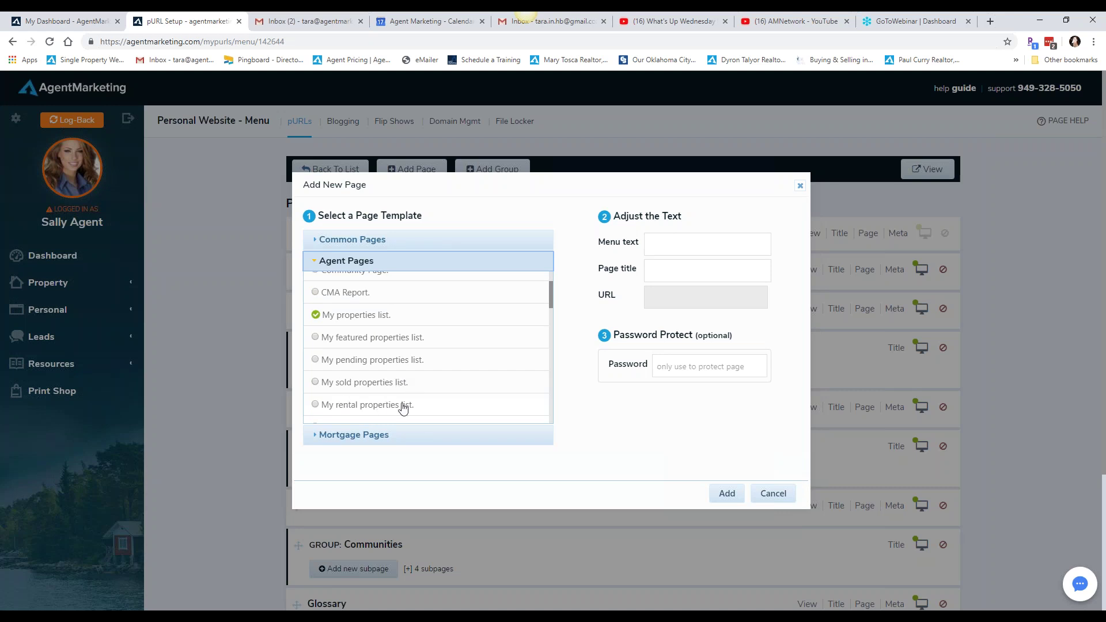
scroll(402, 405, "down", 1)
scroll(402, 407, "down", 2)
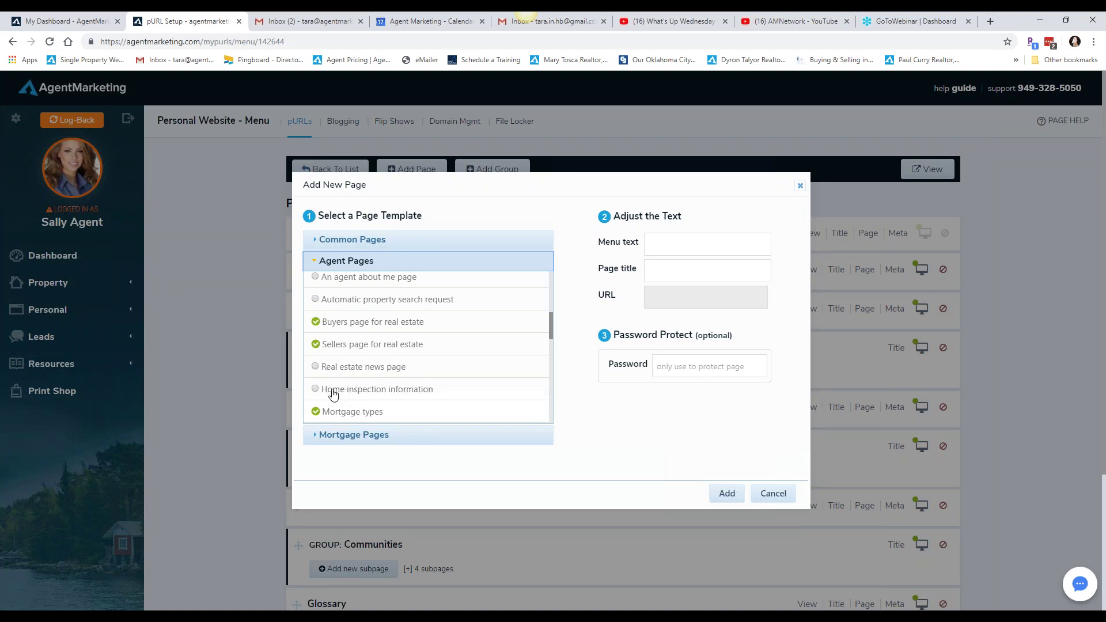
scroll(425, 389, "down", 1)
scroll(425, 390, "down", 1)
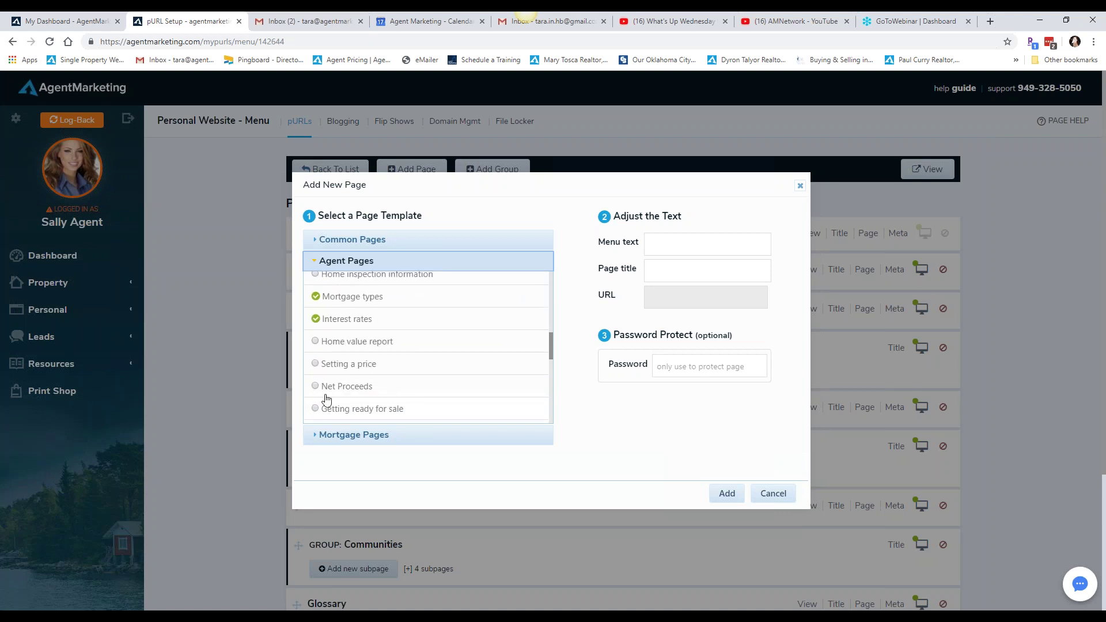
scroll(397, 409, "down", 3)
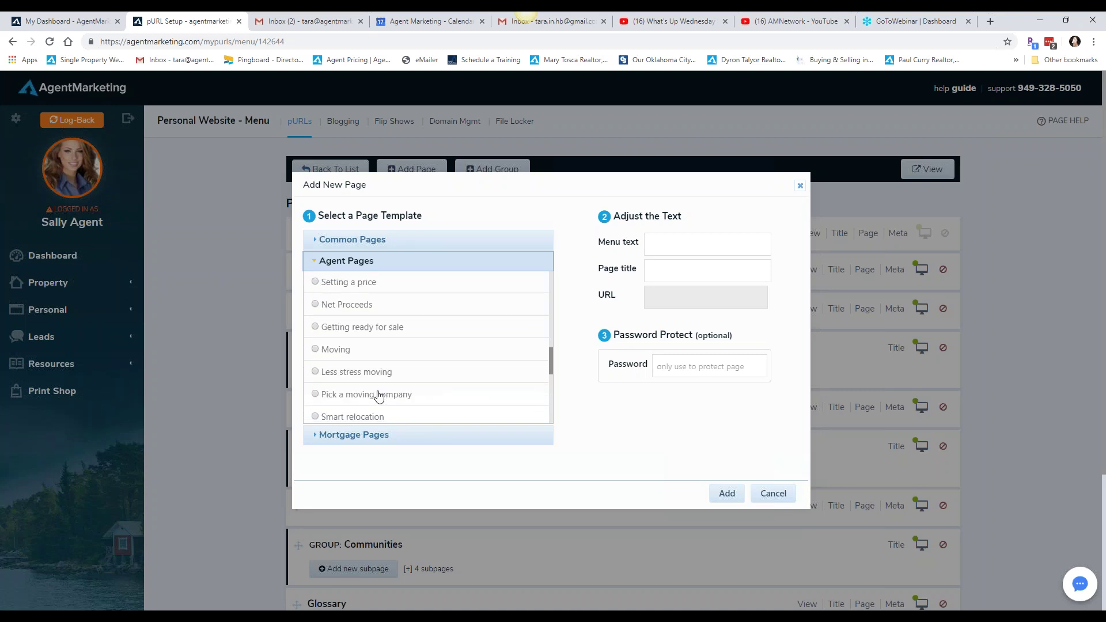
scroll(379, 396, "up", 2)
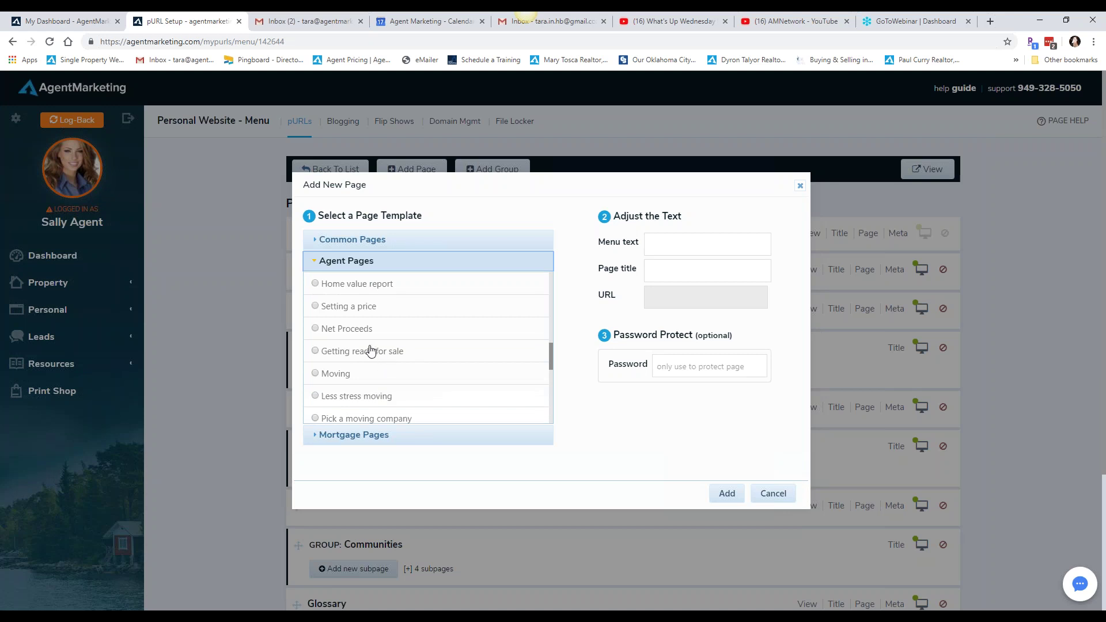
left_click(352, 307)
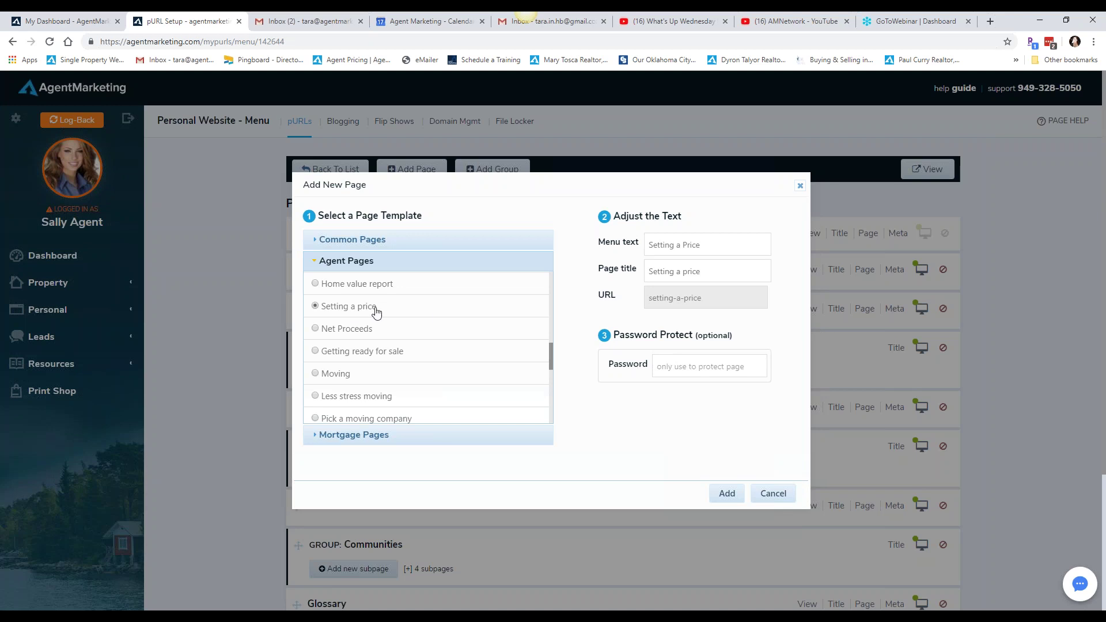
left_click(727, 494)
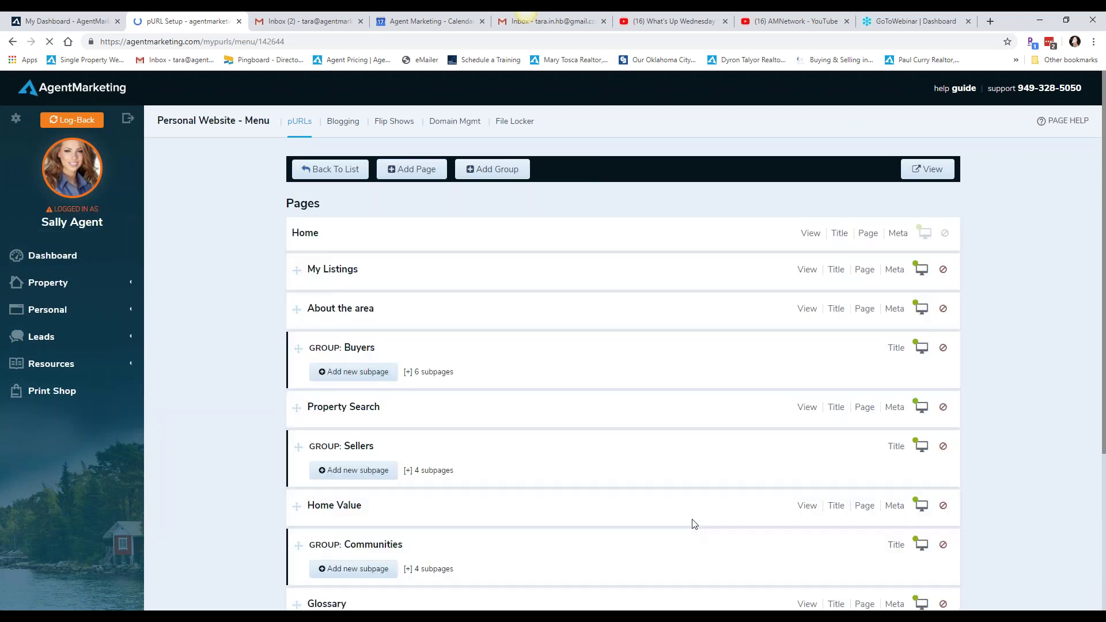
Step: Reorder the menu so the Setting a Price page sits between the Sellers group and Home Value
scroll(642, 390, "down", 3)
scroll(643, 392, "down", 2)
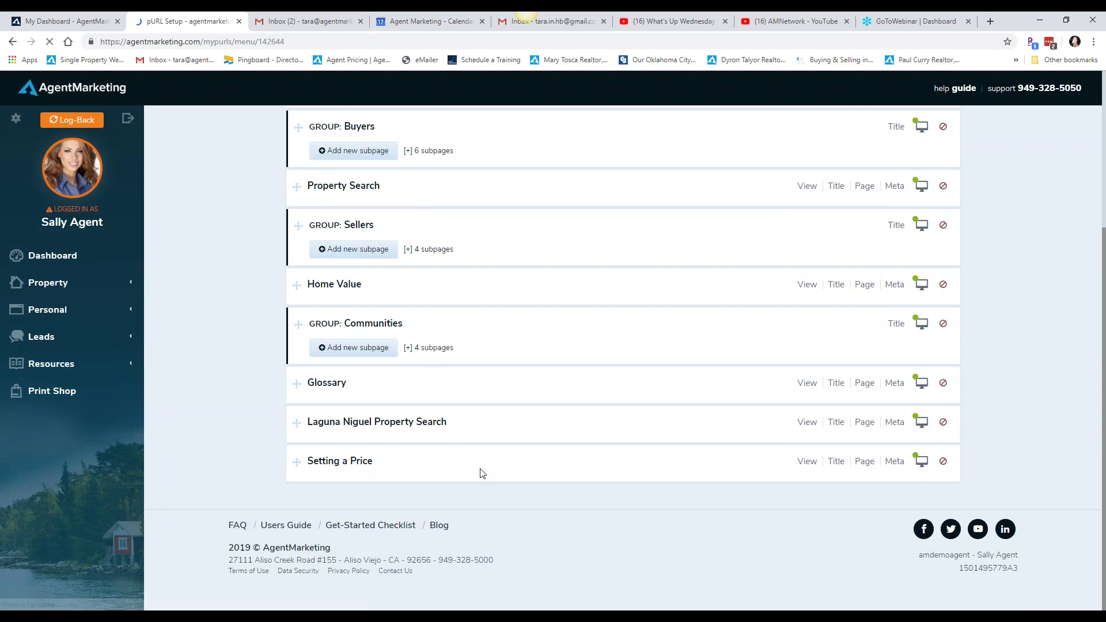
left_click_drag(298, 448, 291, 227)
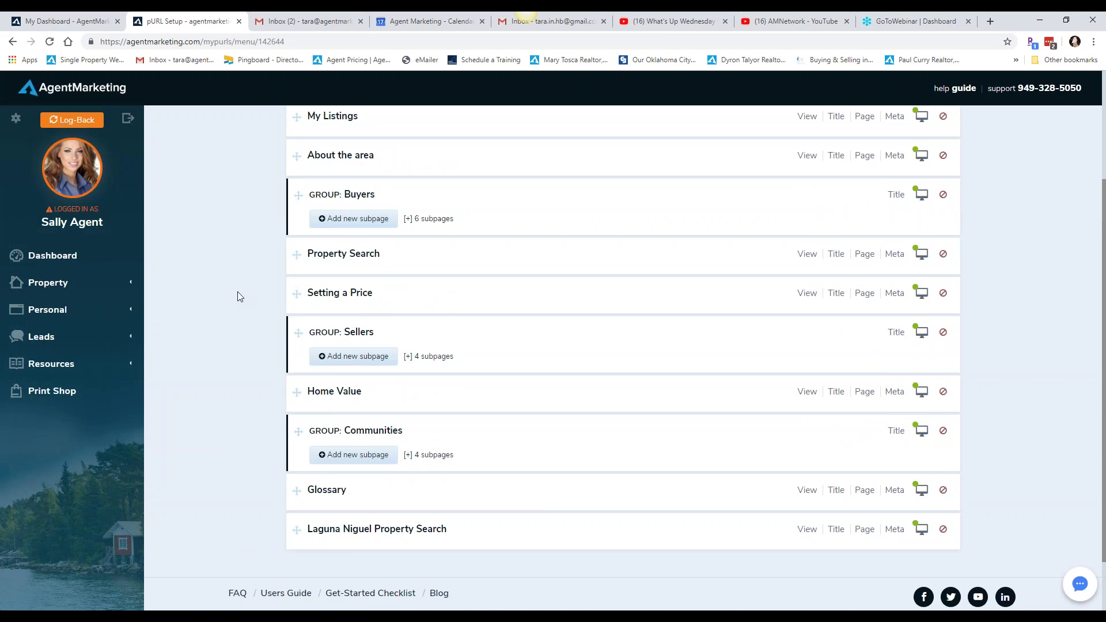
left_click(362, 352)
left_click_drag(295, 301, 294, 359)
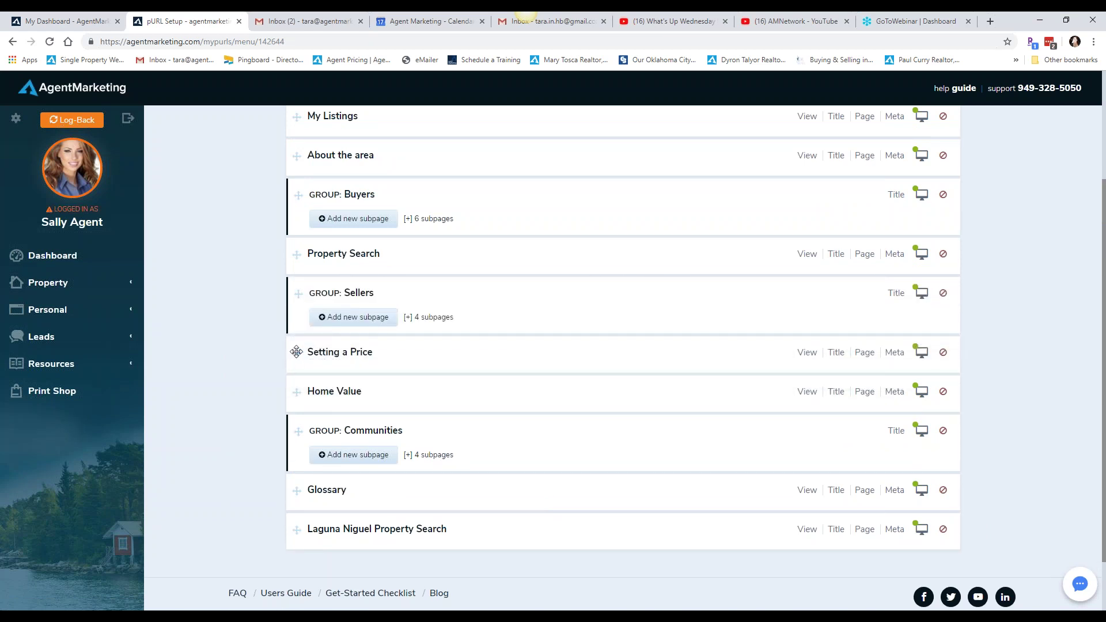
mouse_move(295, 351)
left_mouse_down()
mouse_move(344, 353)
mouse_move(300, 353)
left_mouse_up()
Step: Start another page from the 1 column custom template and set its menu text to "Video Testimonials"
scroll(451, 431, "up", 3)
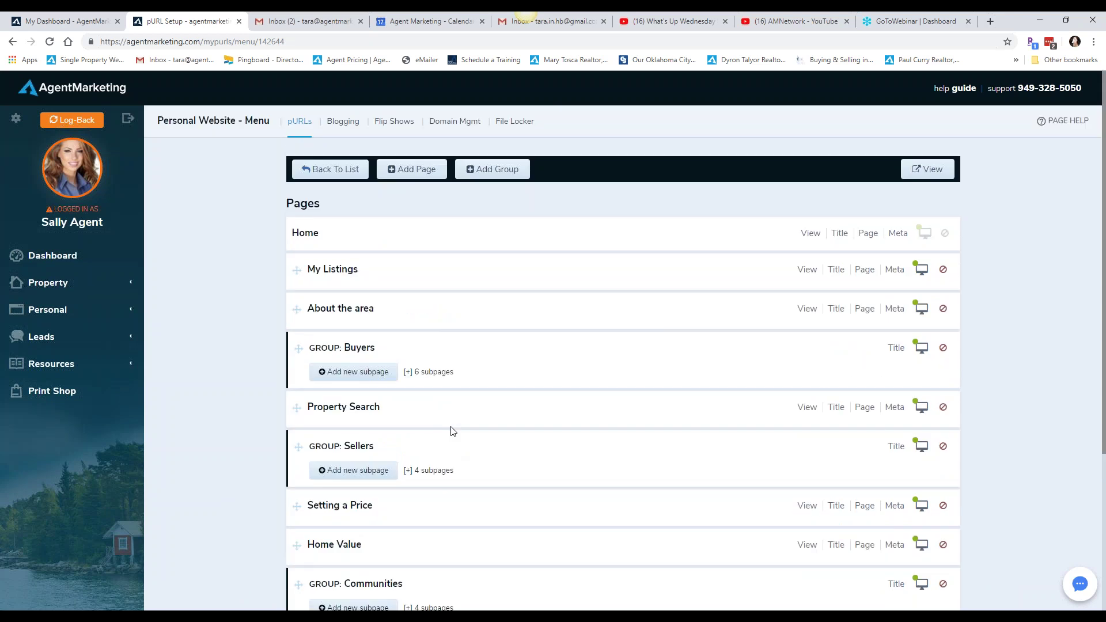
left_click(413, 171)
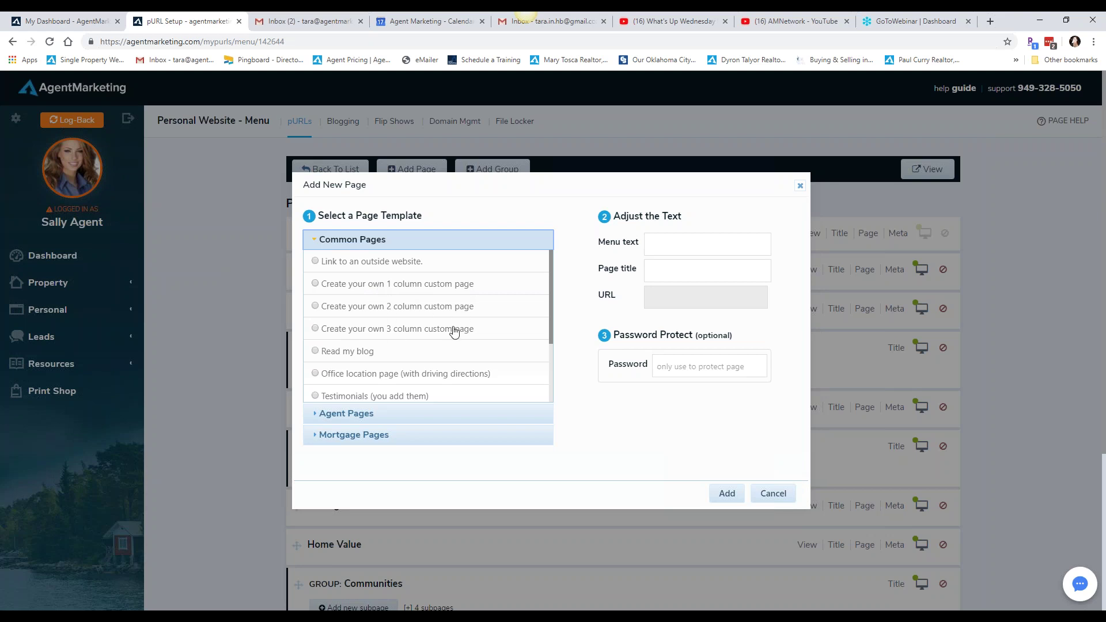
left_click(418, 288)
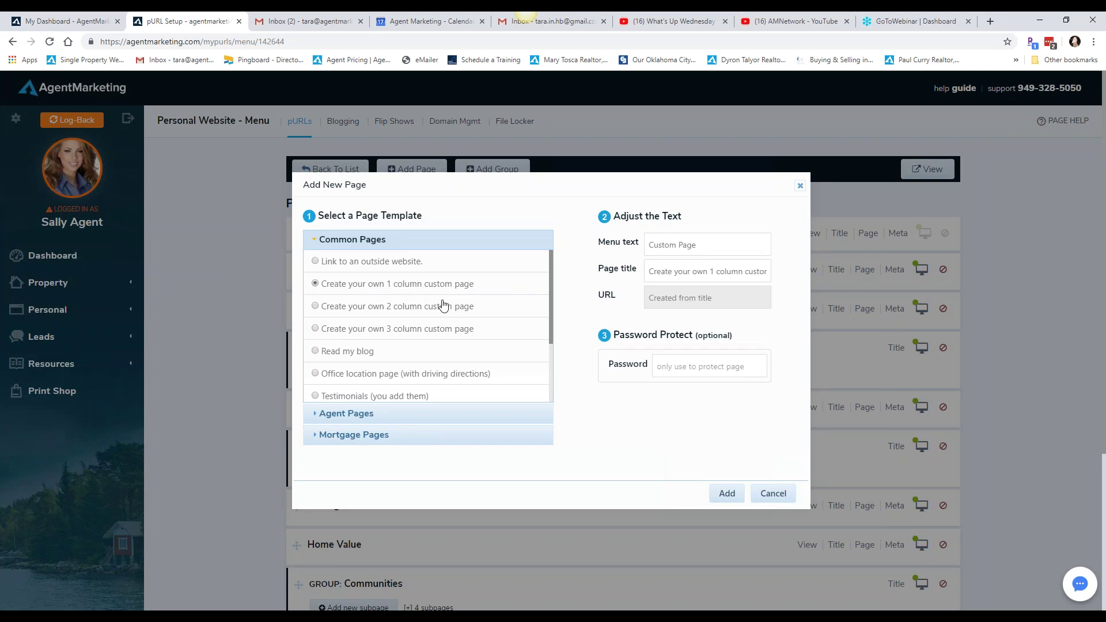
left_click_drag(707, 245, 644, 241)
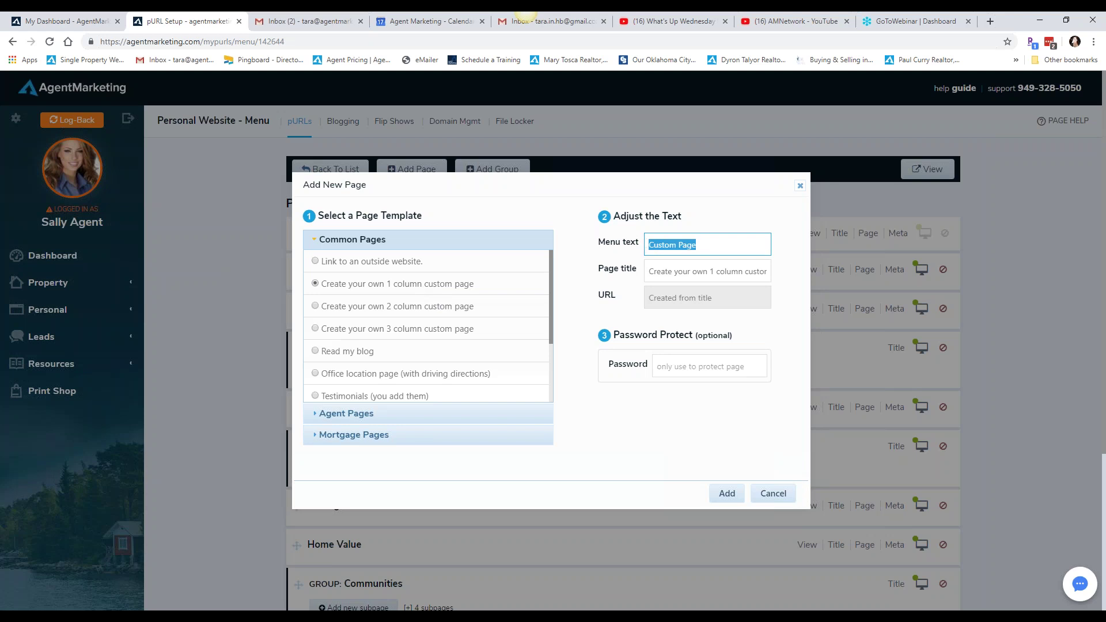
type("Test")
key("BackSpace")
key("BackSpace")
type("Video Testimonials")
Step: Copy the menu text "Video Testimonials" into the page title and add the page to the website
triple_click(698, 247)
key("ctrl+c")
triple_click(715, 271)
key("ctrl+v")
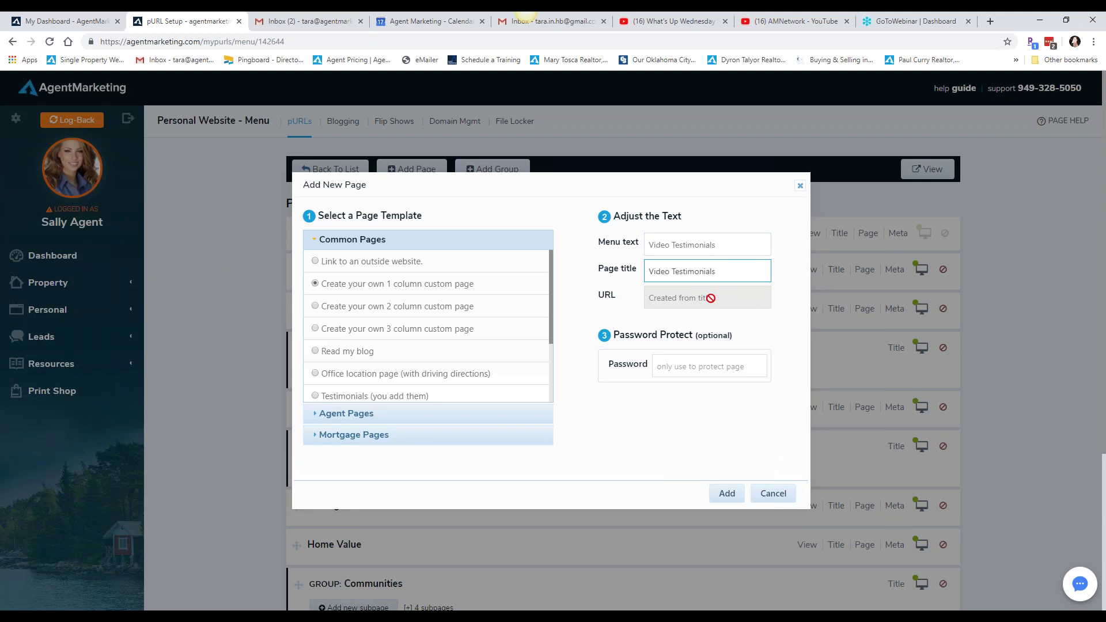
left_click(725, 494)
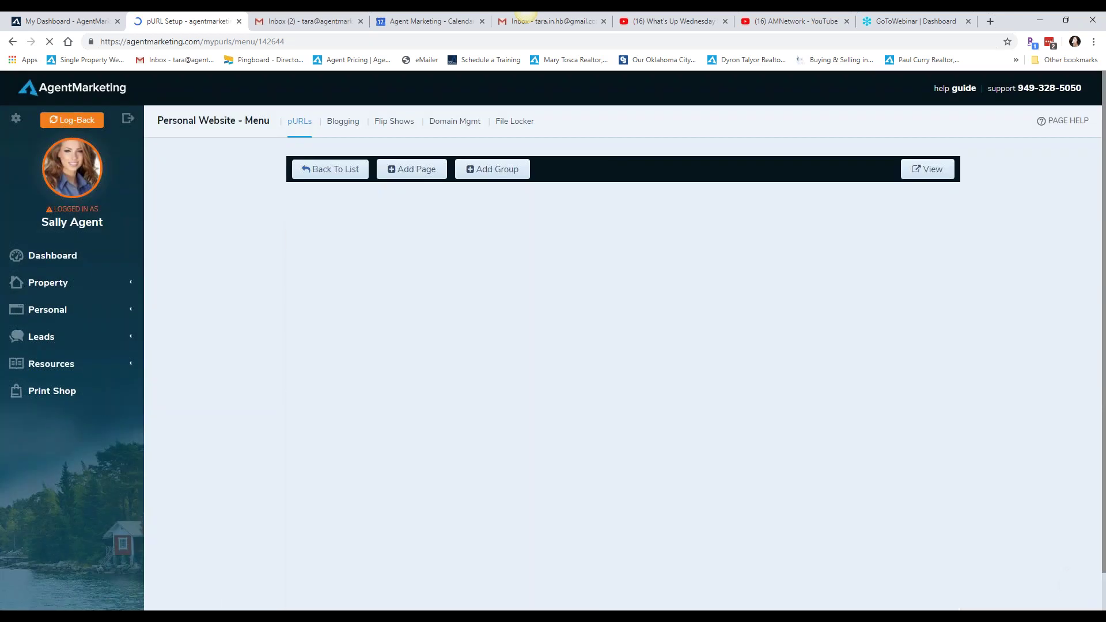
Step: Open the Video Testimonials page for editing and delete all of its placeholder content
scroll(531, 319, "down", 5)
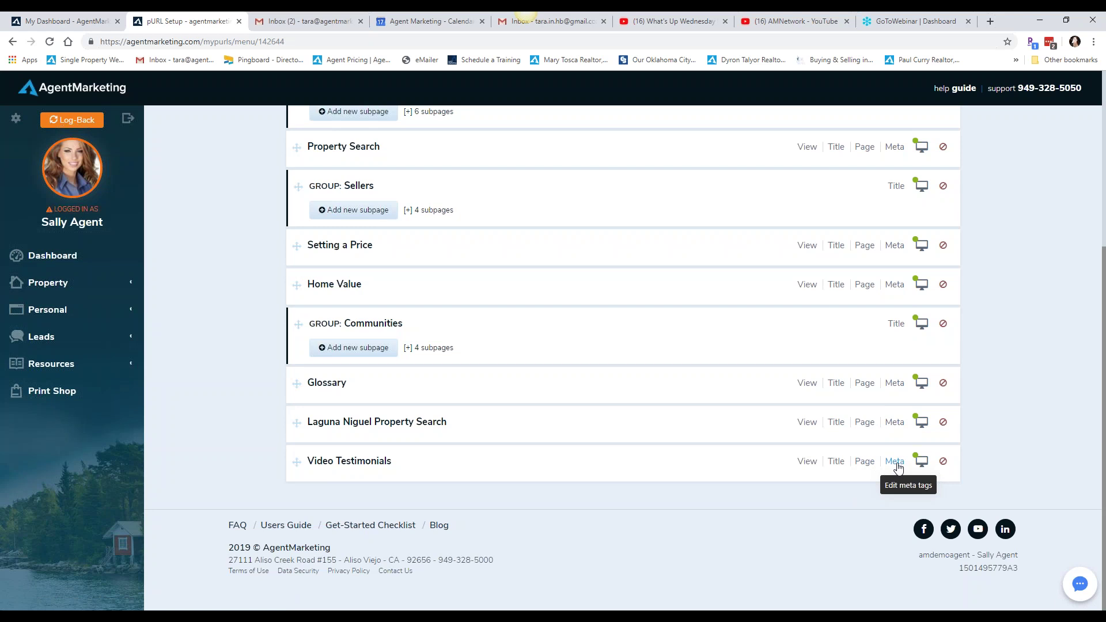
left_click(865, 465)
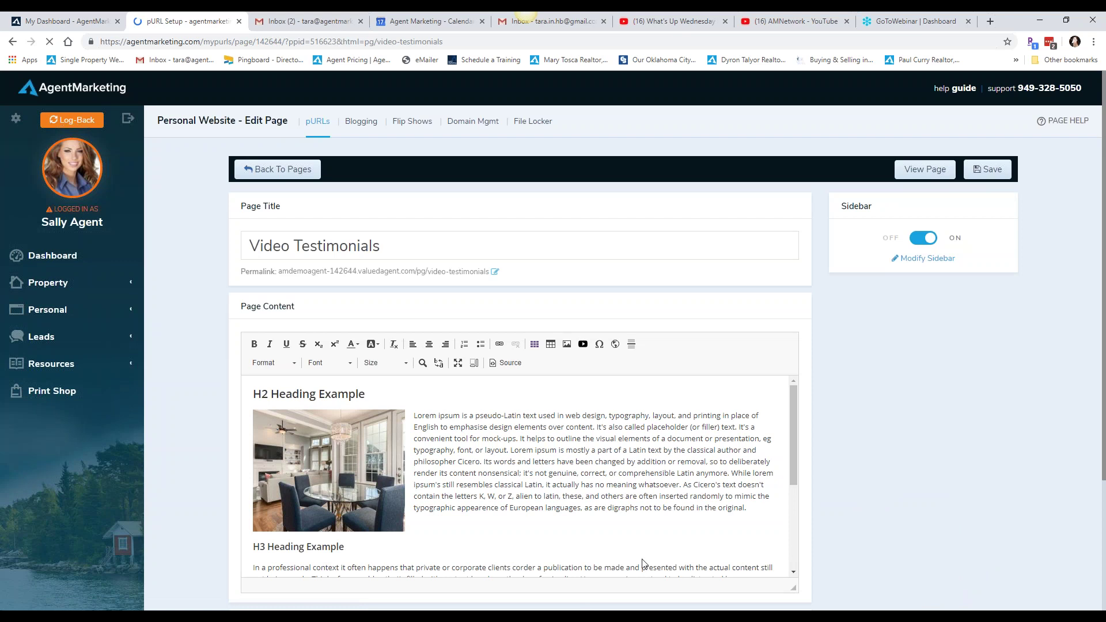
left_click_drag(254, 397, 499, 578)
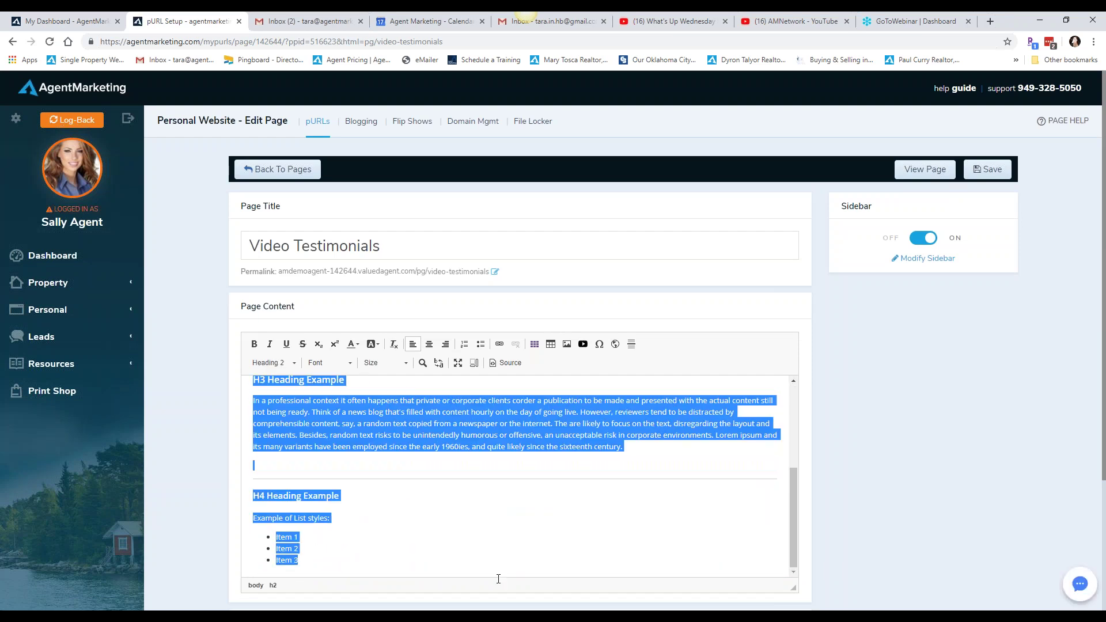
key("Delete")
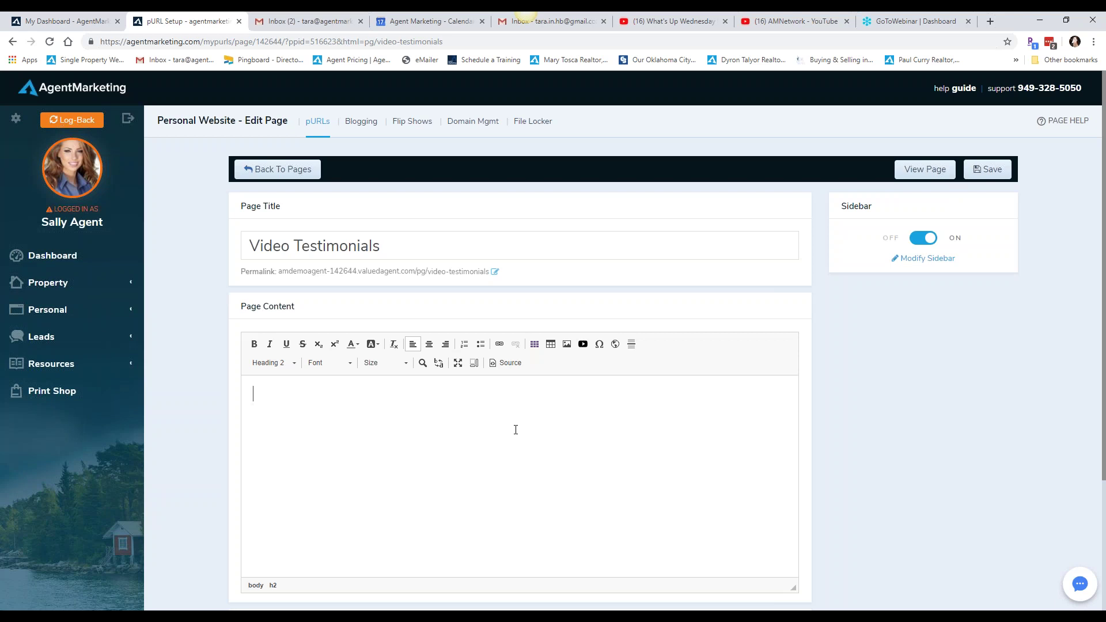
Step: Switch to YouTube, open the video "What's Up Wednesday 7/10 - Best Practices for Single Property Websites" and pause it
left_click(652, 14)
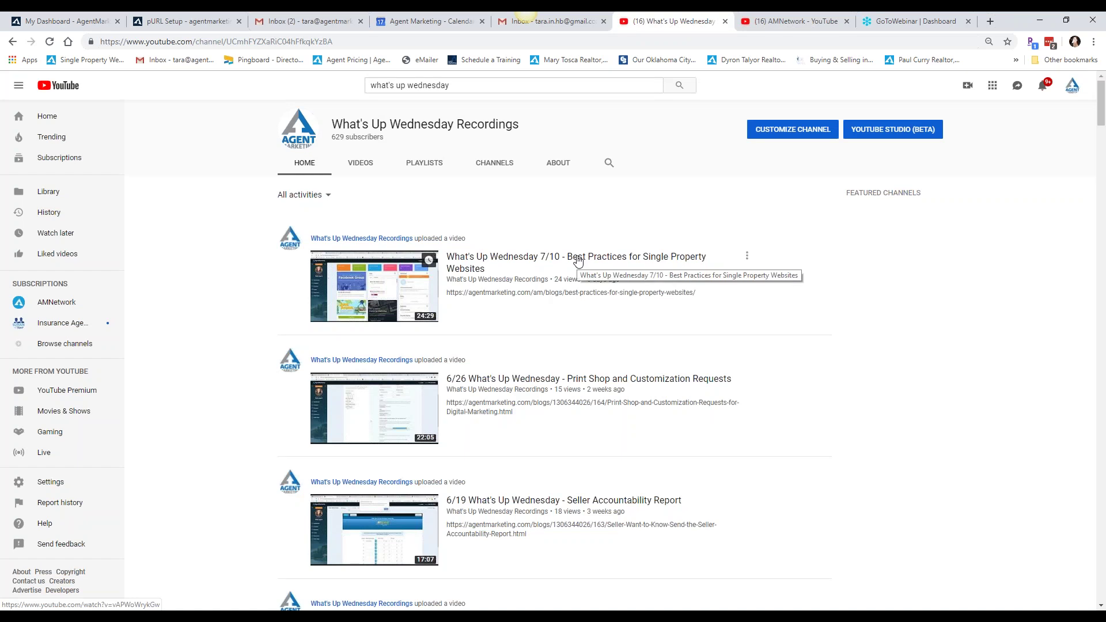
left_click(578, 261)
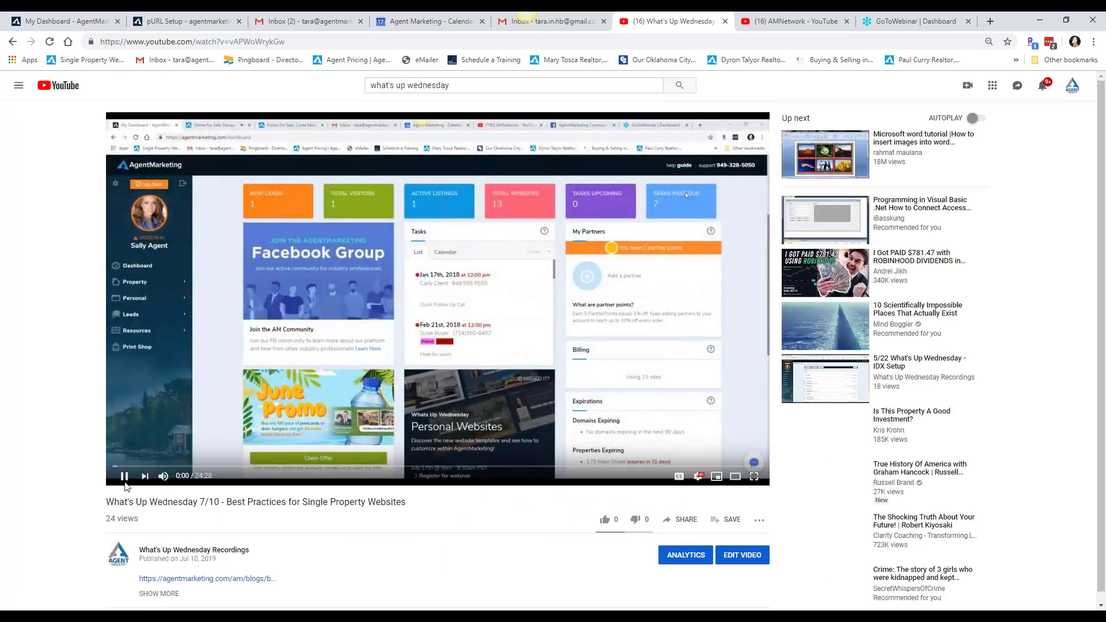
left_click(124, 476)
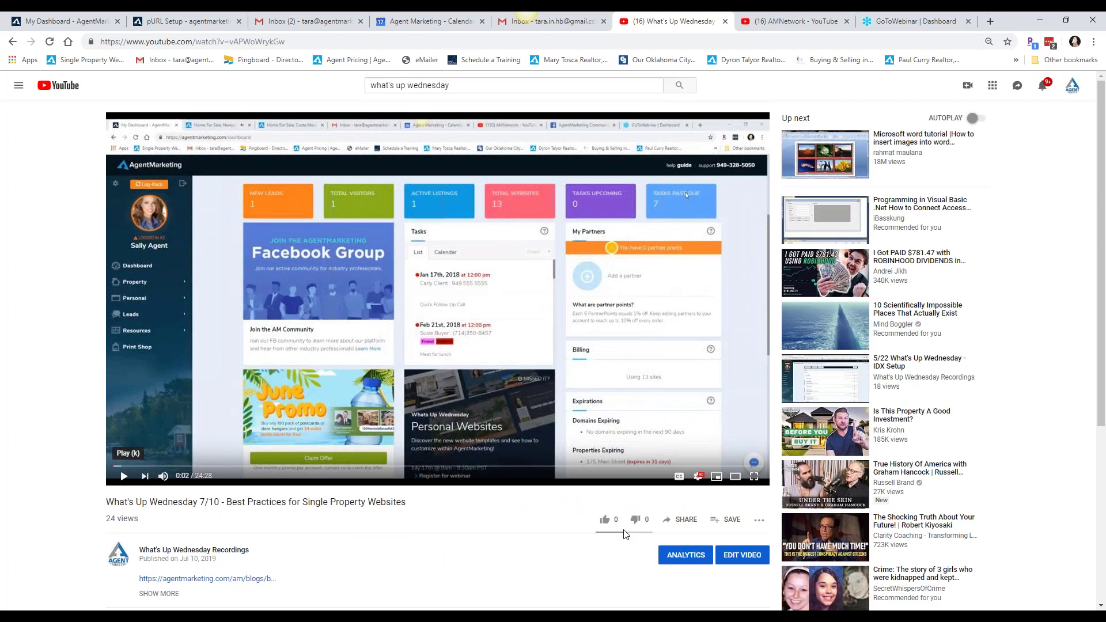
Step: Open the sharing options of the video and copy its iframe embed code
scroll(465, 513, "down", 1)
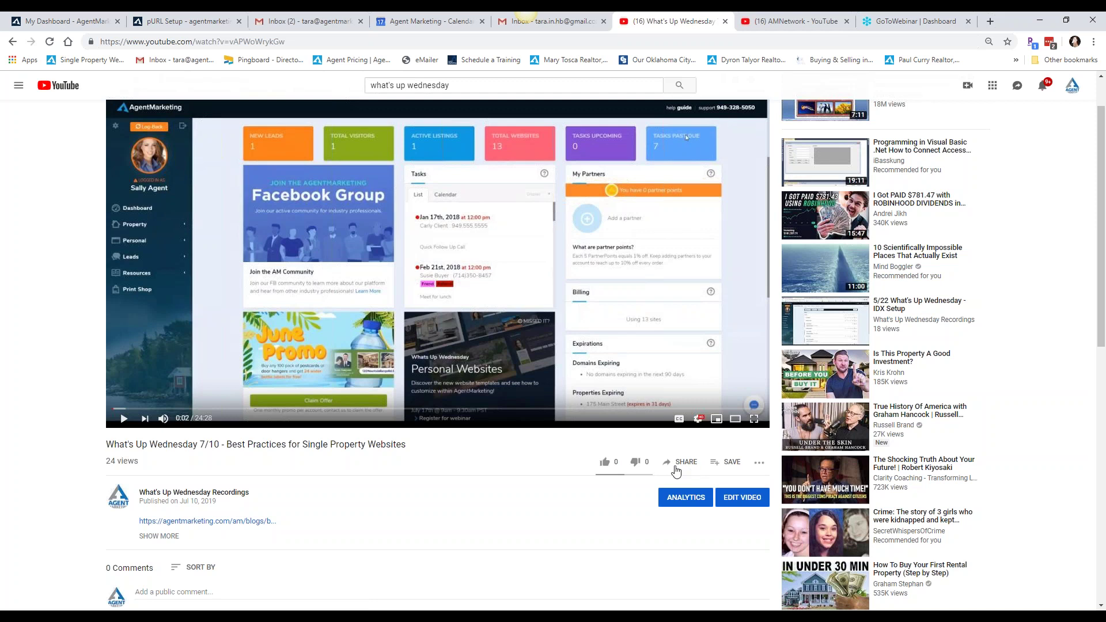
left_click(682, 464)
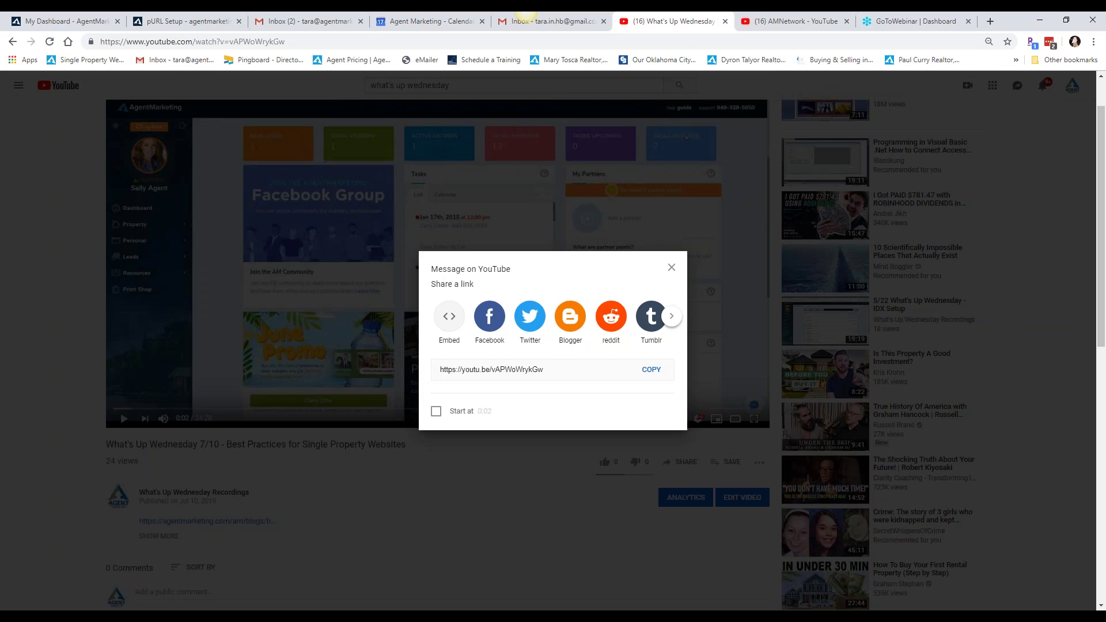
left_click(449, 322)
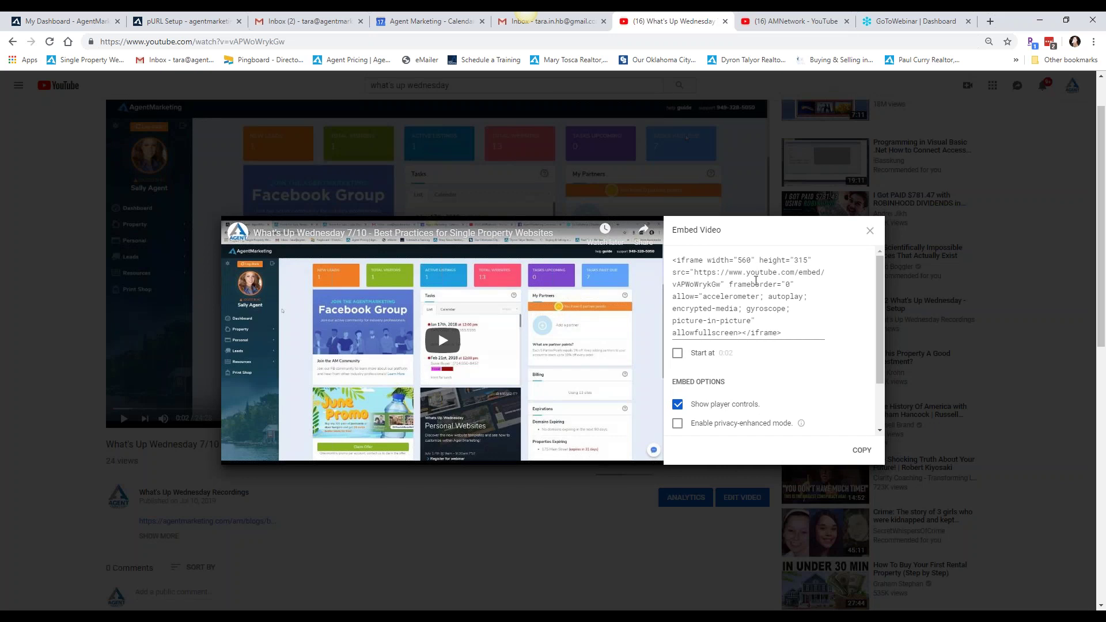
left_click(745, 281)
key("ctrl+c")
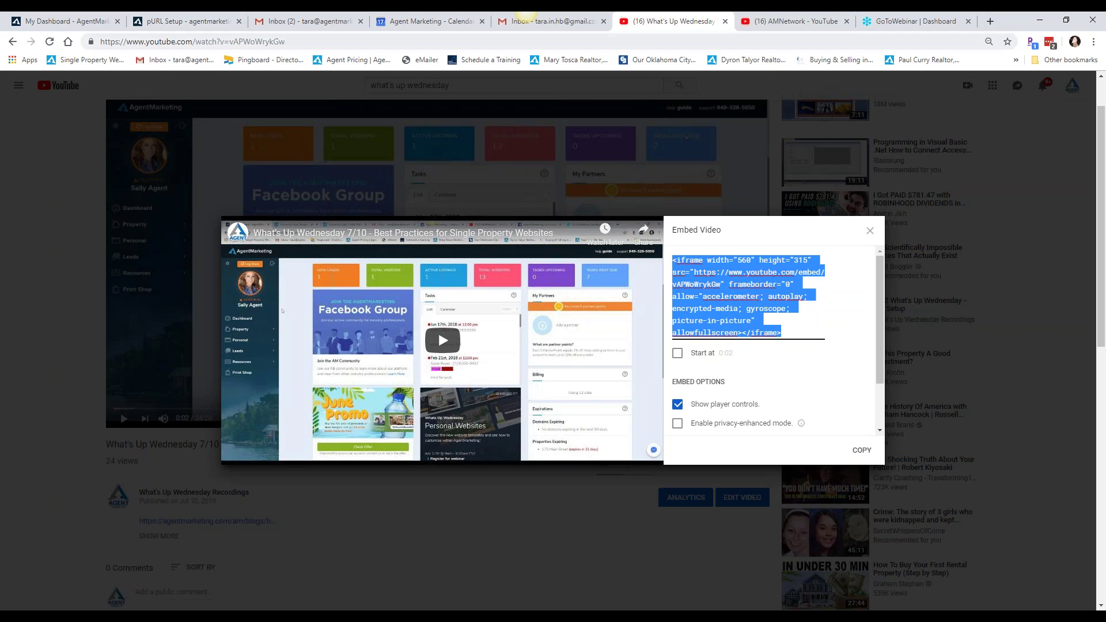
Step: Switch back to AgentMarketing, paste the embed code into the HTML source of the Video Testimonials content and save the page
left_click(177, 19)
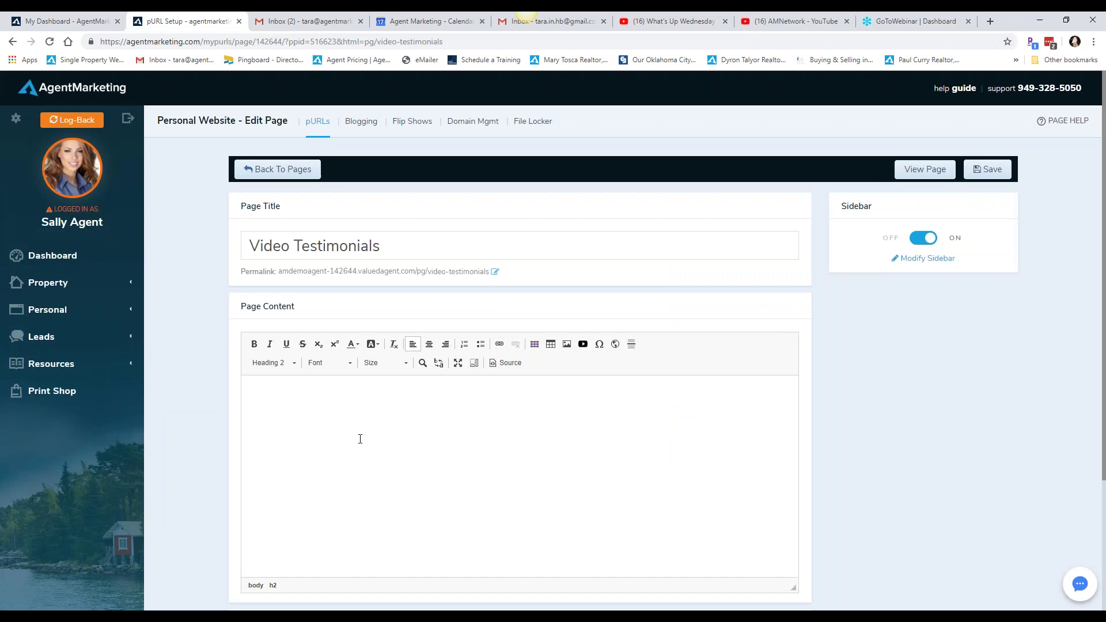
left_click(511, 366)
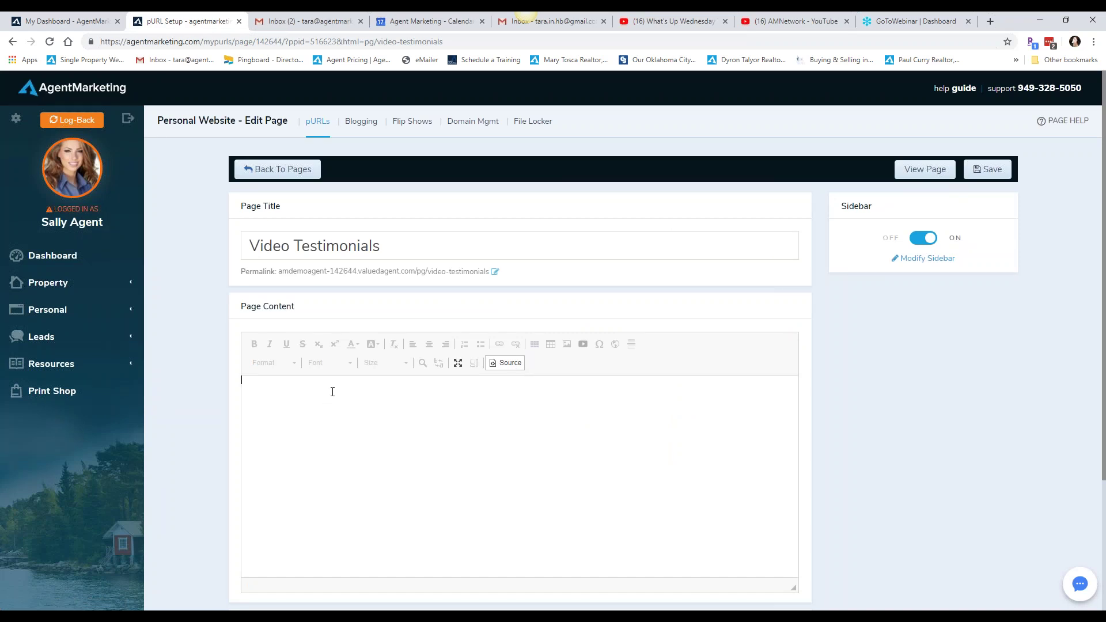
key("ctrl+v")
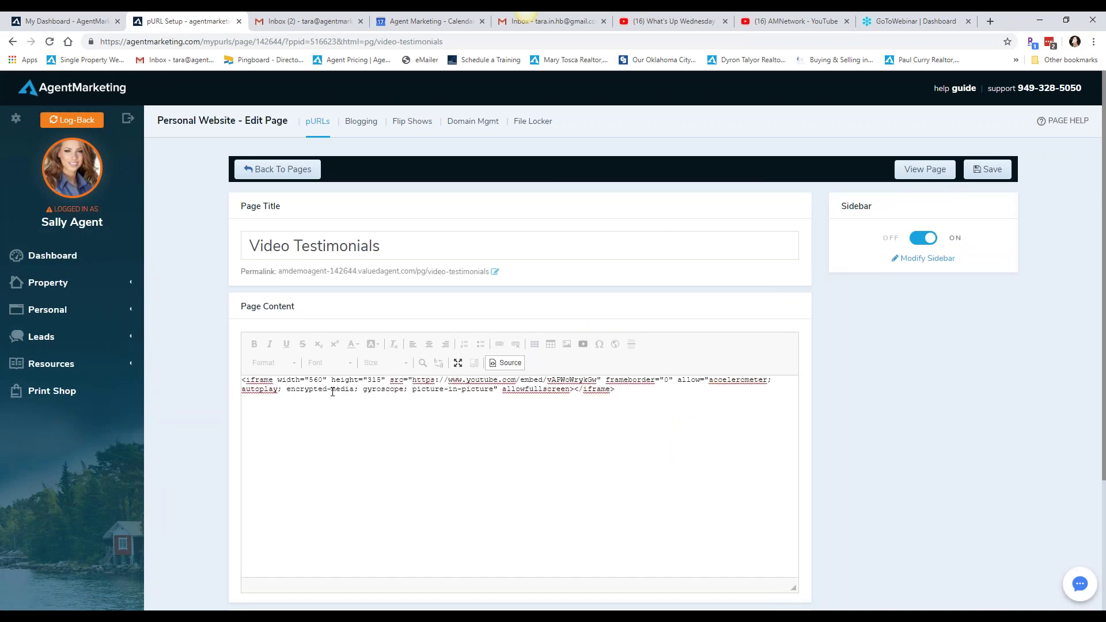
left_click(510, 365)
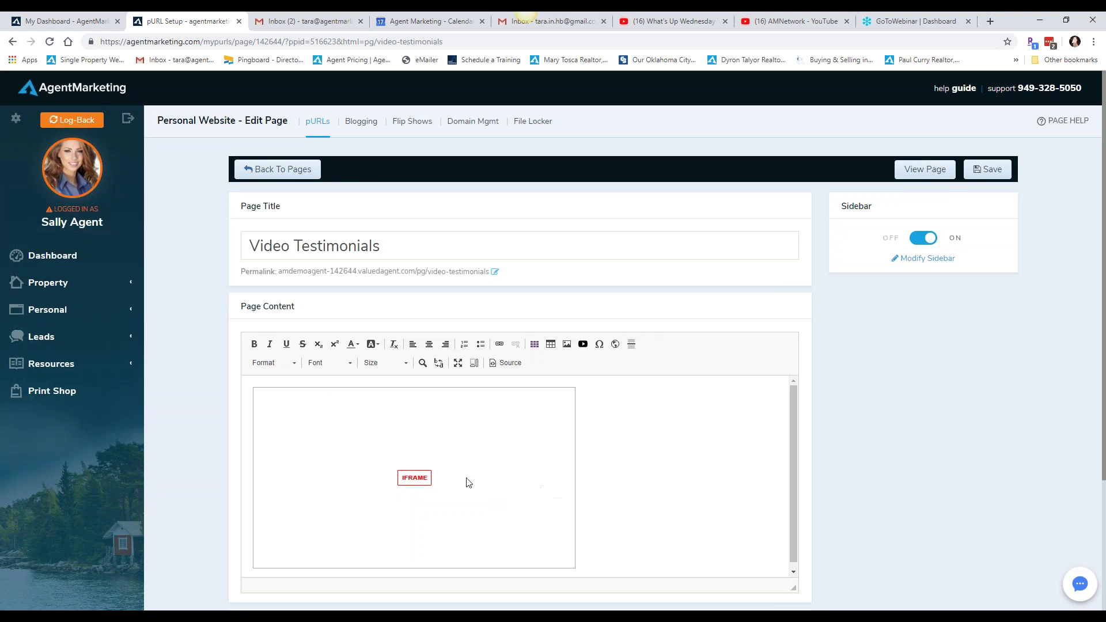
scroll(477, 432, "down", 1)
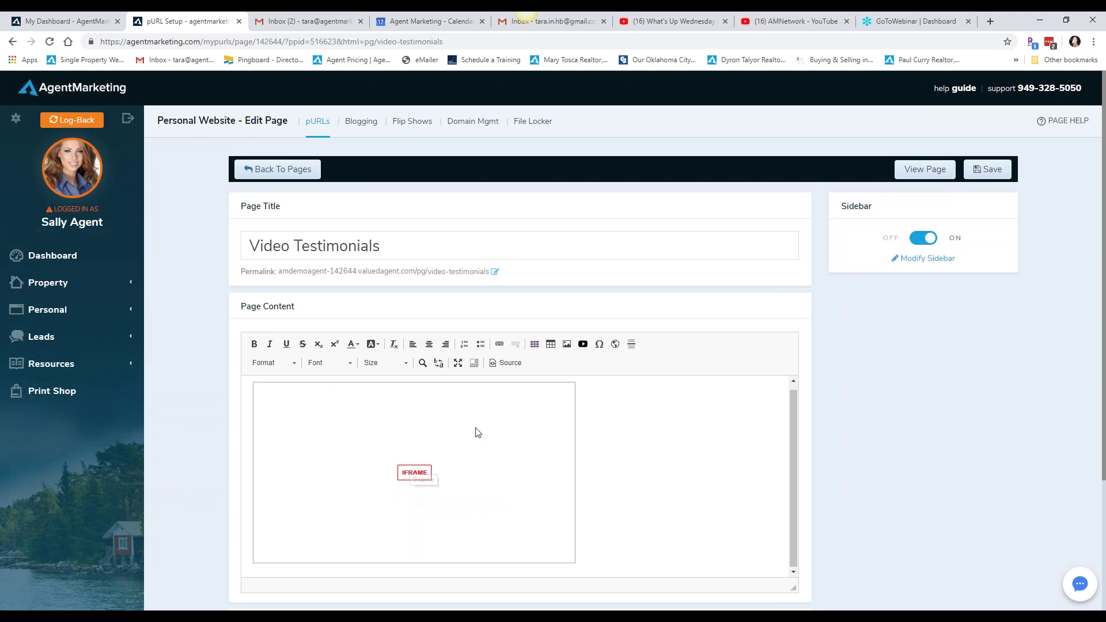
left_click(509, 364)
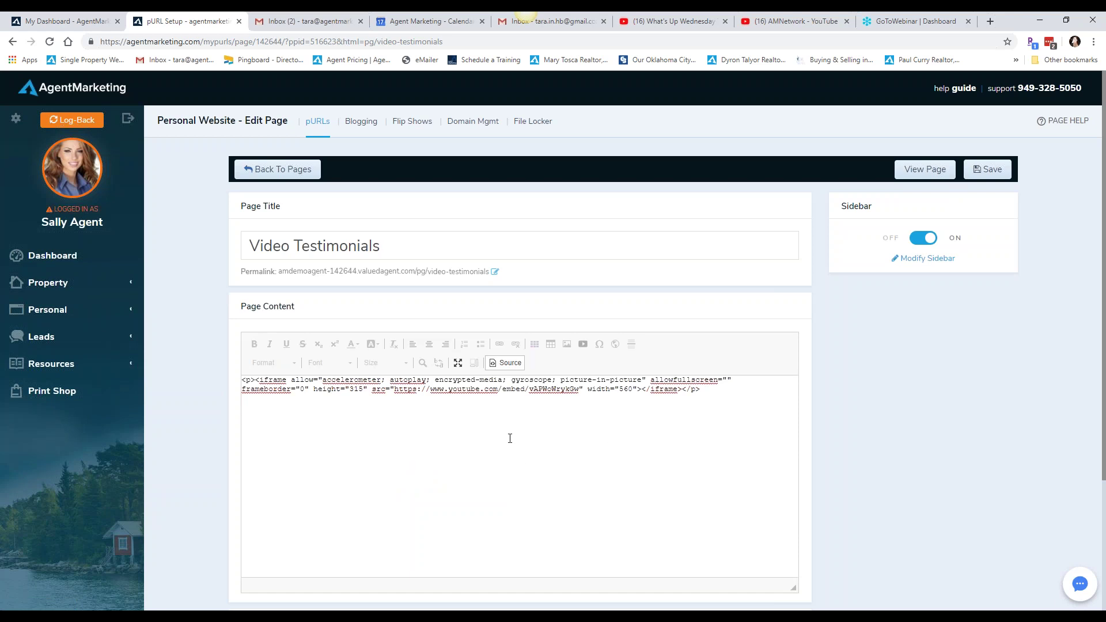
left_click(510, 363)
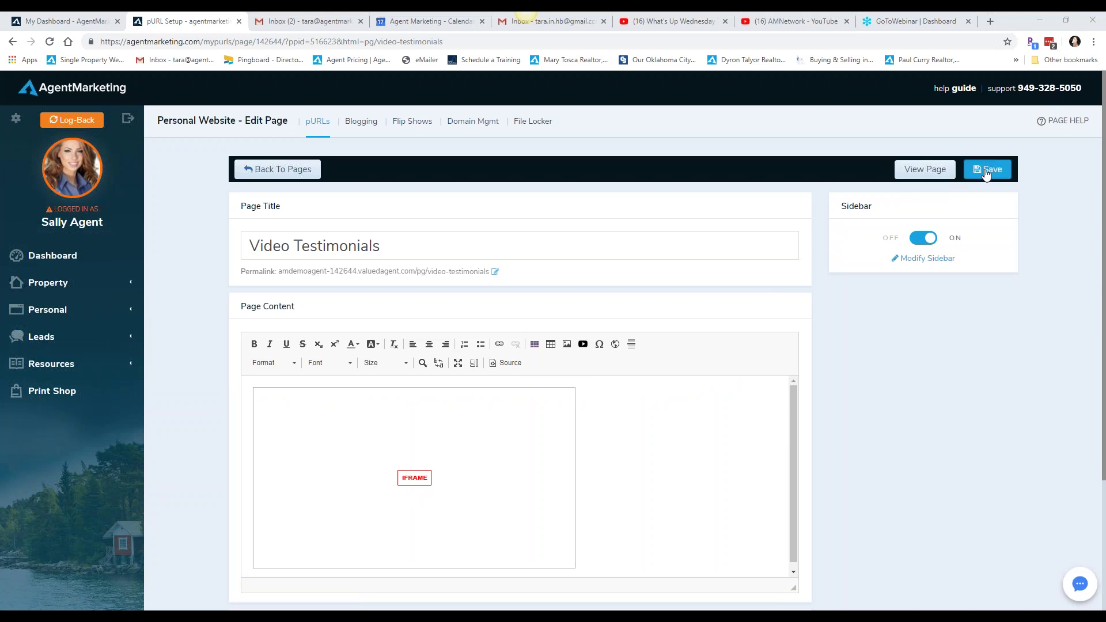
left_click(989, 171)
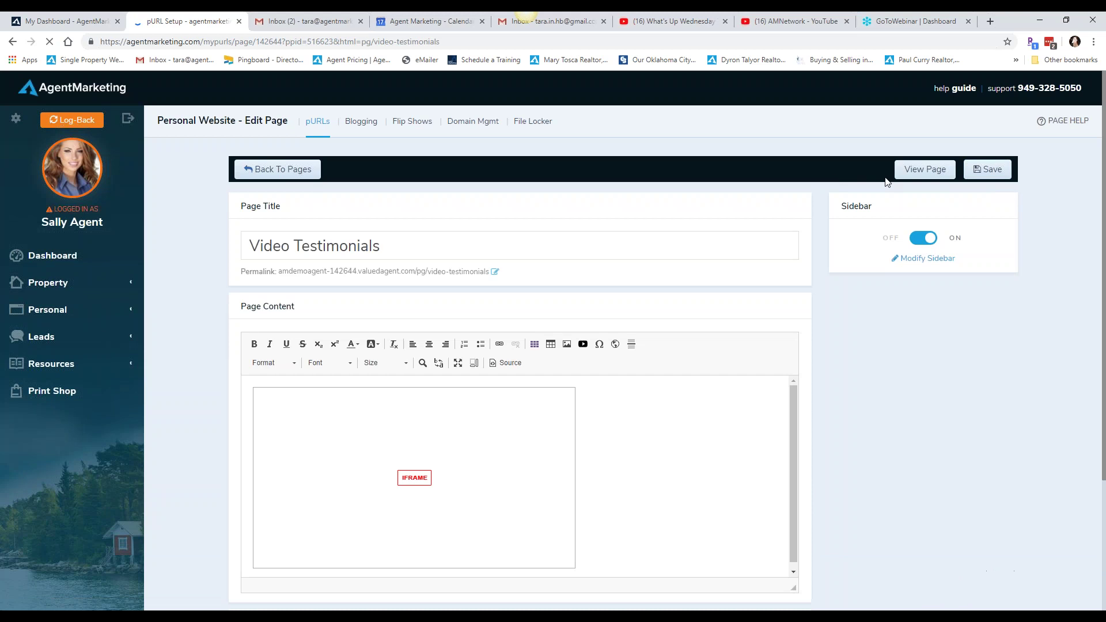
Step: Preview the published Video Testimonials page with its embedded video, and return to the website's page list
left_click(916, 170)
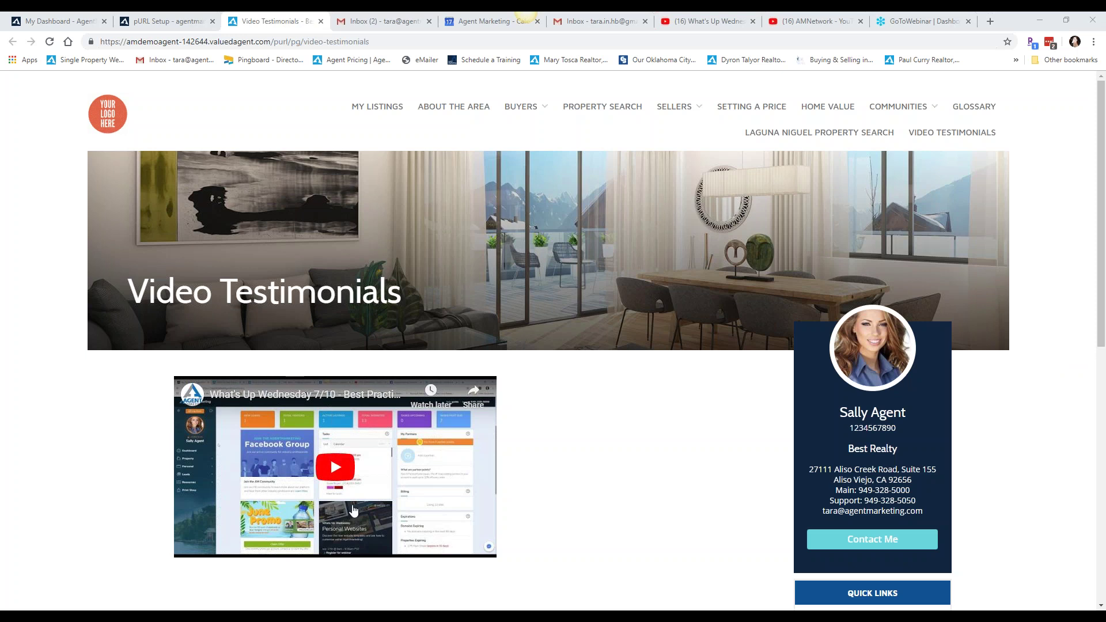
scroll(353, 510, "down", 1)
scroll(323, 461, "down", 3)
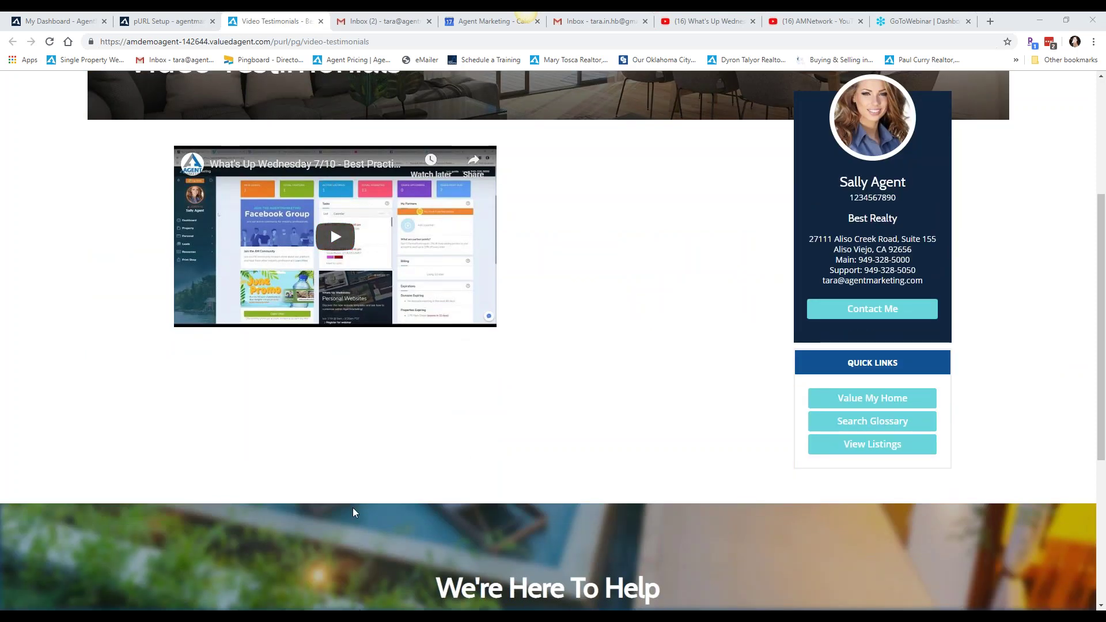
scroll(597, 302, "up", 4)
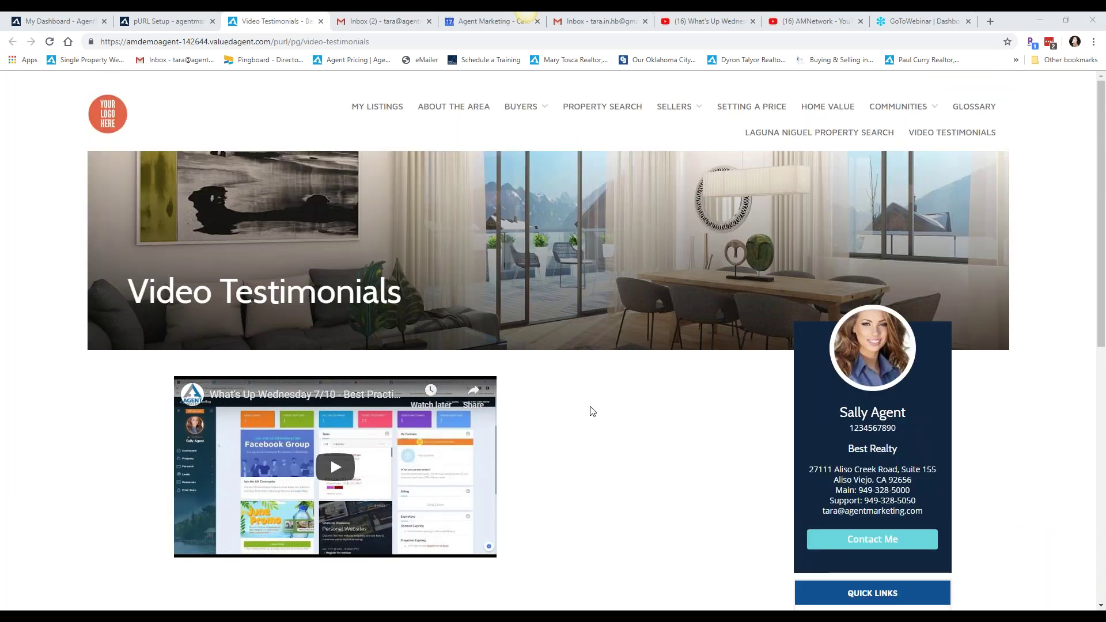
left_click(175, 19)
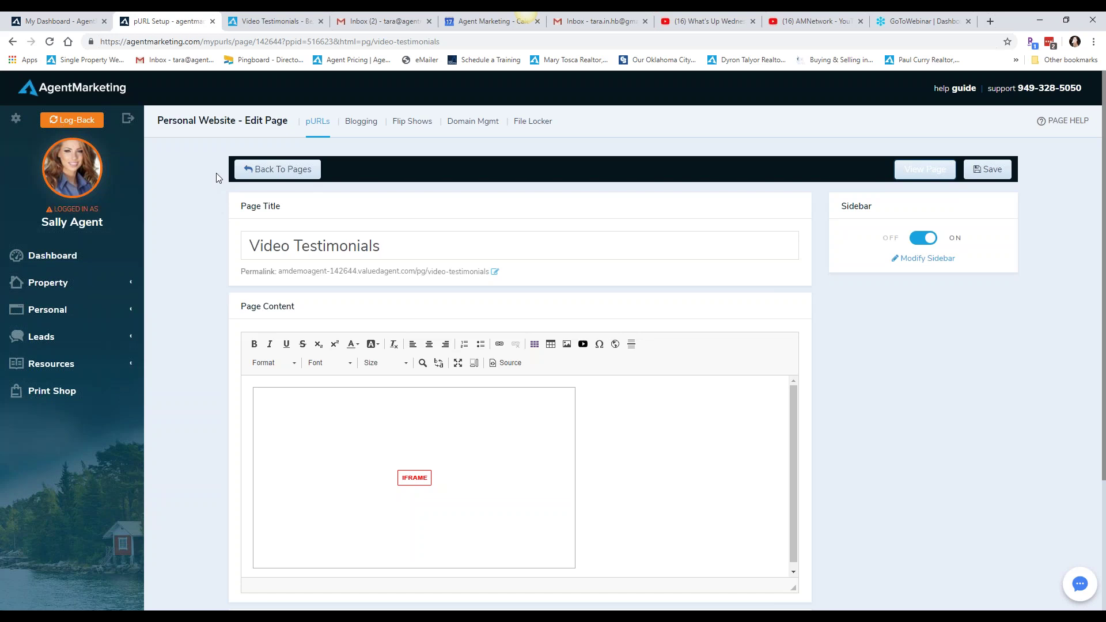
left_click(282, 172)
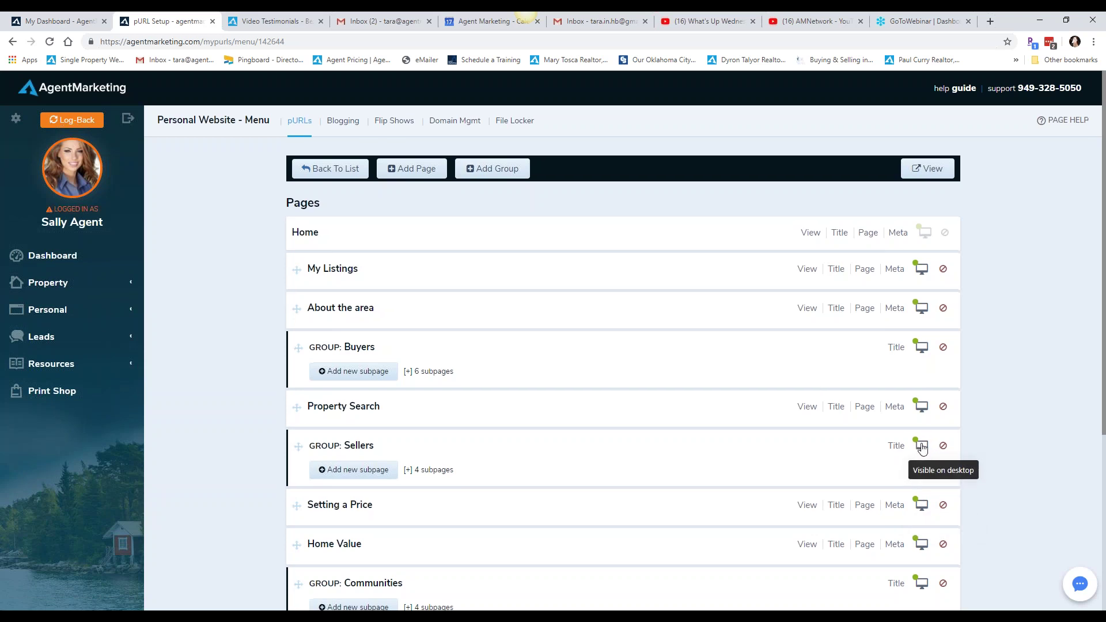
Step: Toggle the desktop visibility of the Laguna Niguel Property Search page off and back on
scroll(923, 448, "down", 3)
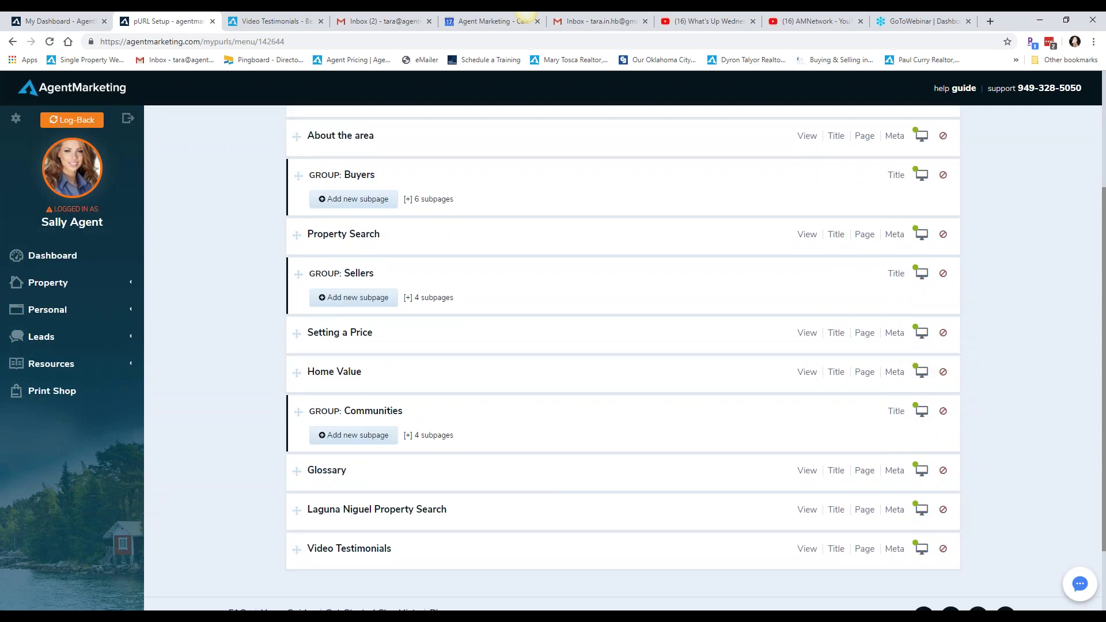
left_click(923, 511)
left_click(922, 511)
scroll(507, 355, "up", 3)
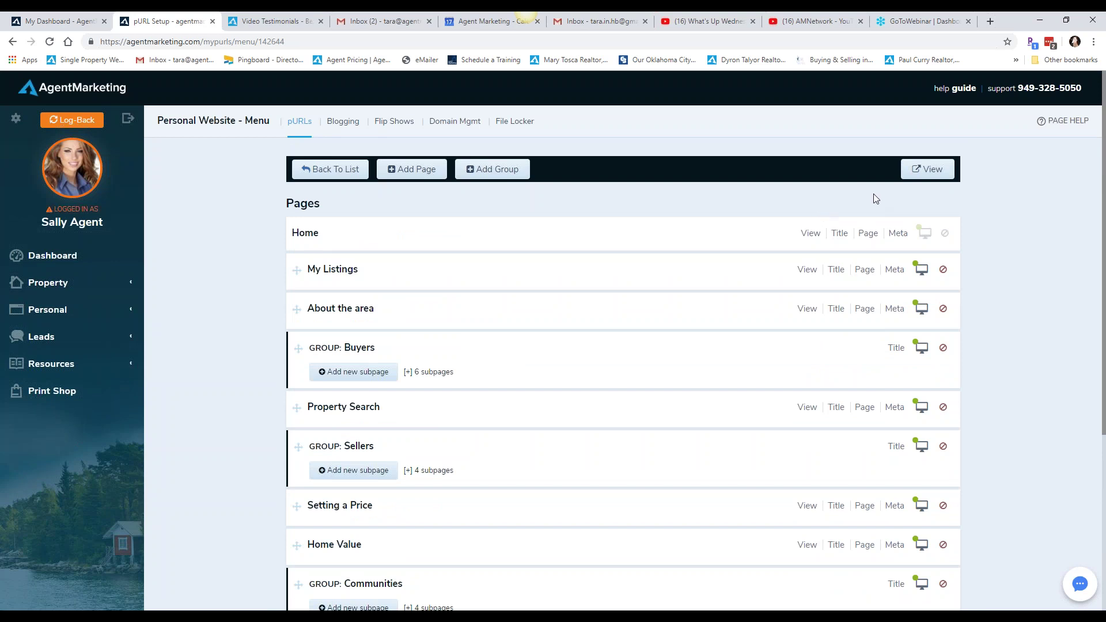
Step: View the live website and expand its Sellers and Buyers menu groups to examine their subpages
left_click(909, 176)
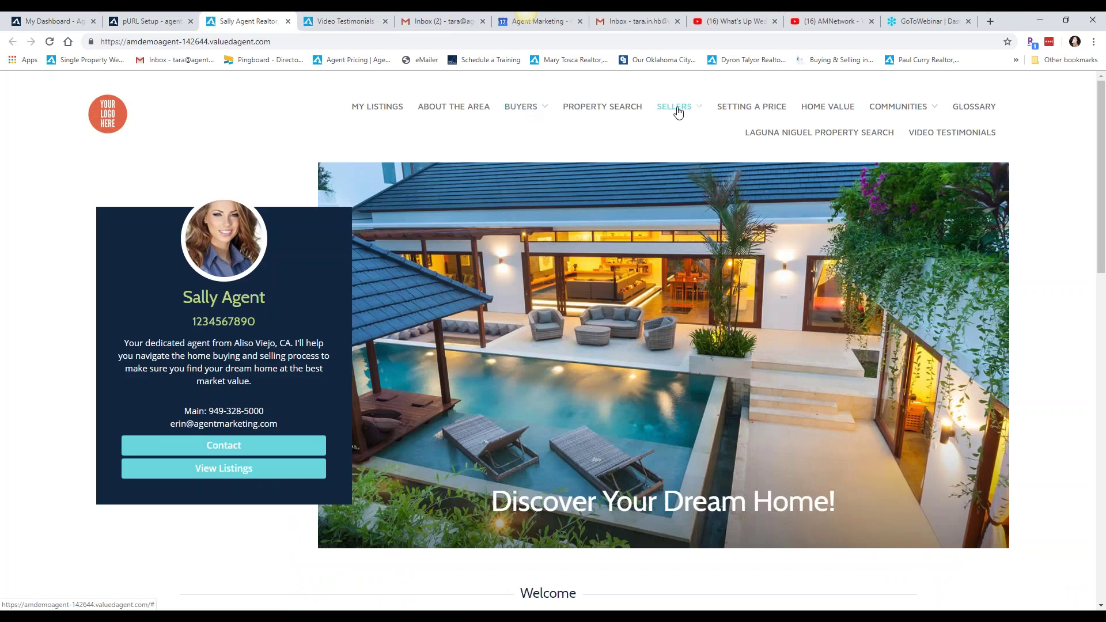
left_click(685, 112)
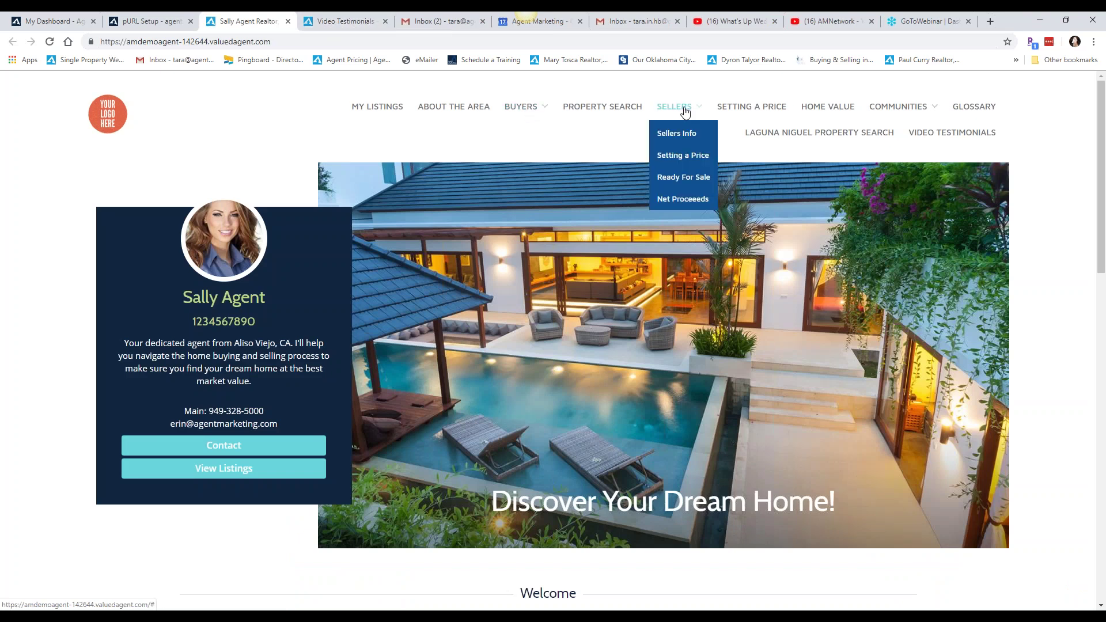
left_click(526, 109)
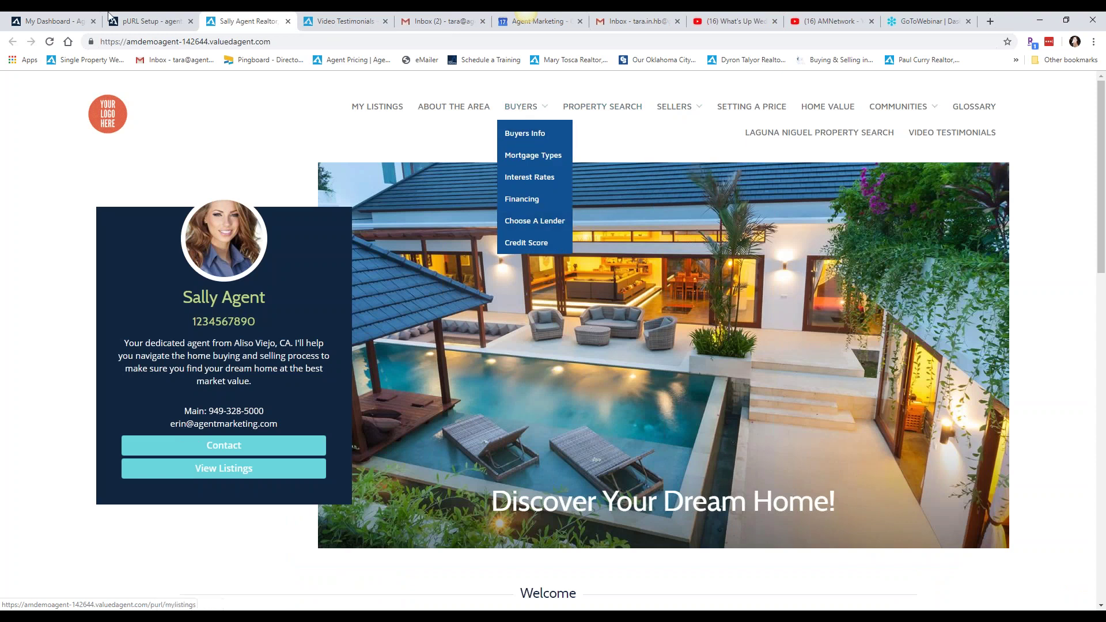
Step: Return to the website's page list and add a menu group titled "Group Title"
left_click(148, 21)
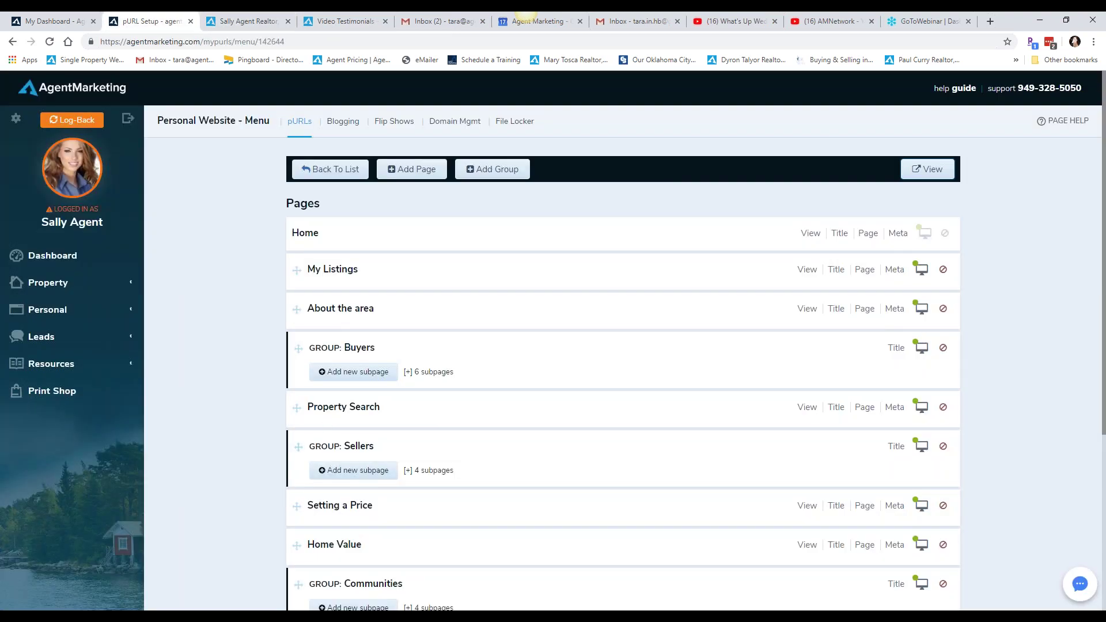
left_click(498, 172)
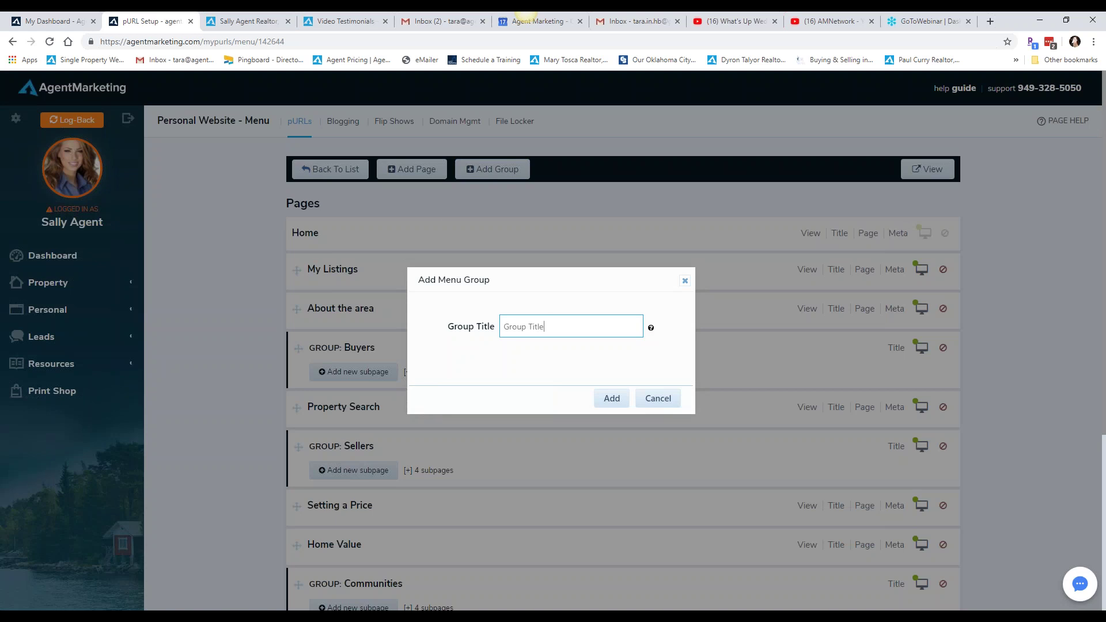
left_click(611, 401)
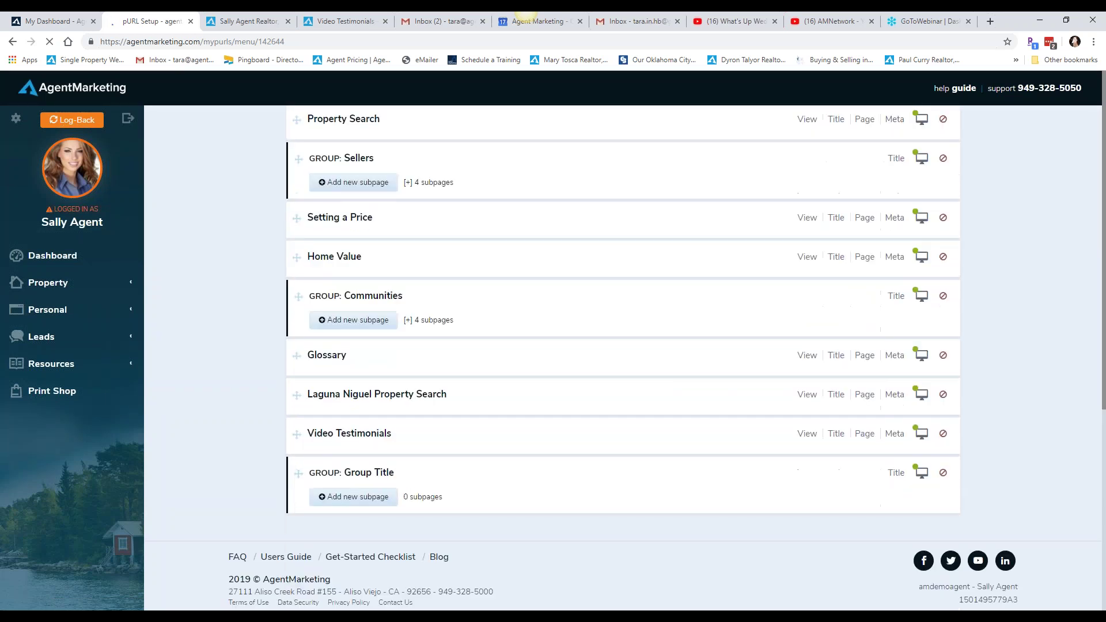
Step: Examine the Common Pages and Agent Pages templates offered for a new subpage of the Group Title menu group, and close without adding one
left_click(381, 497)
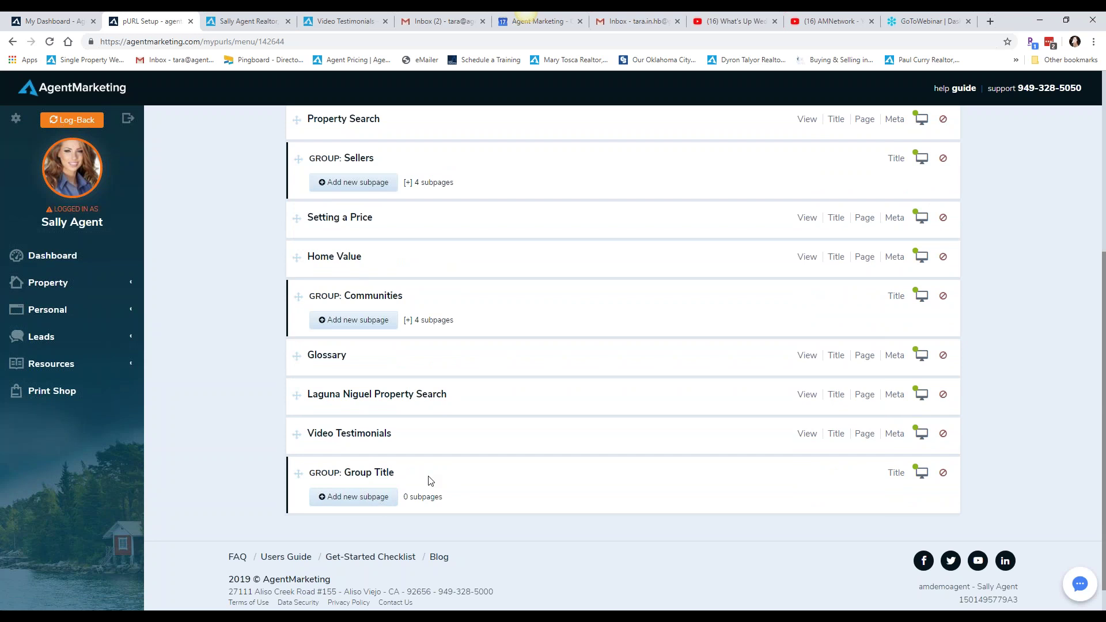
left_click(364, 506)
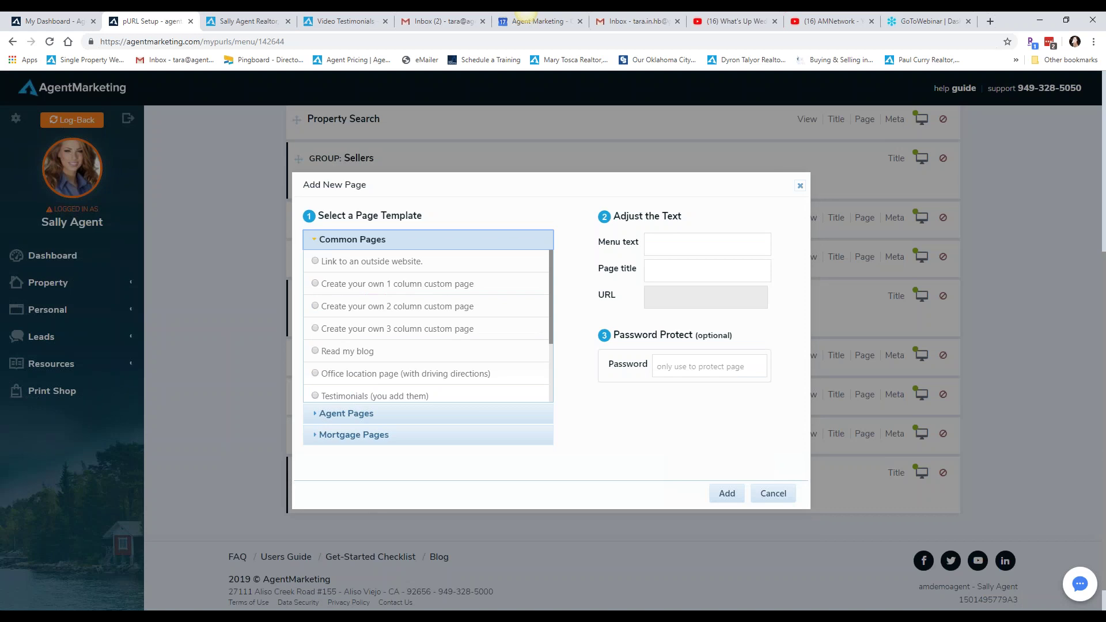
left_click(374, 413)
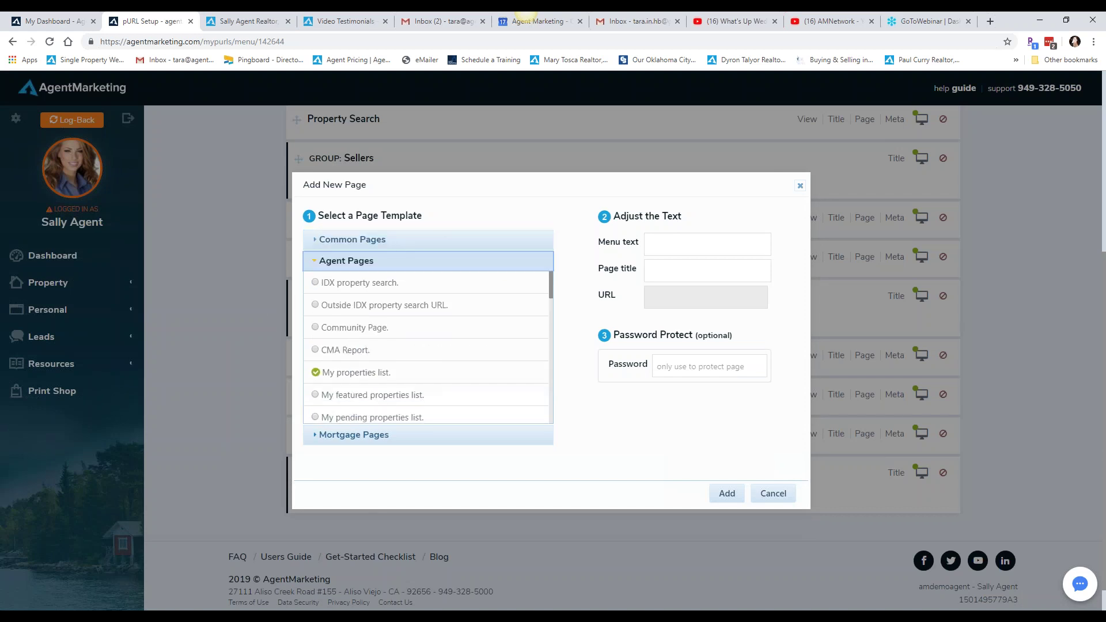
left_click(397, 240)
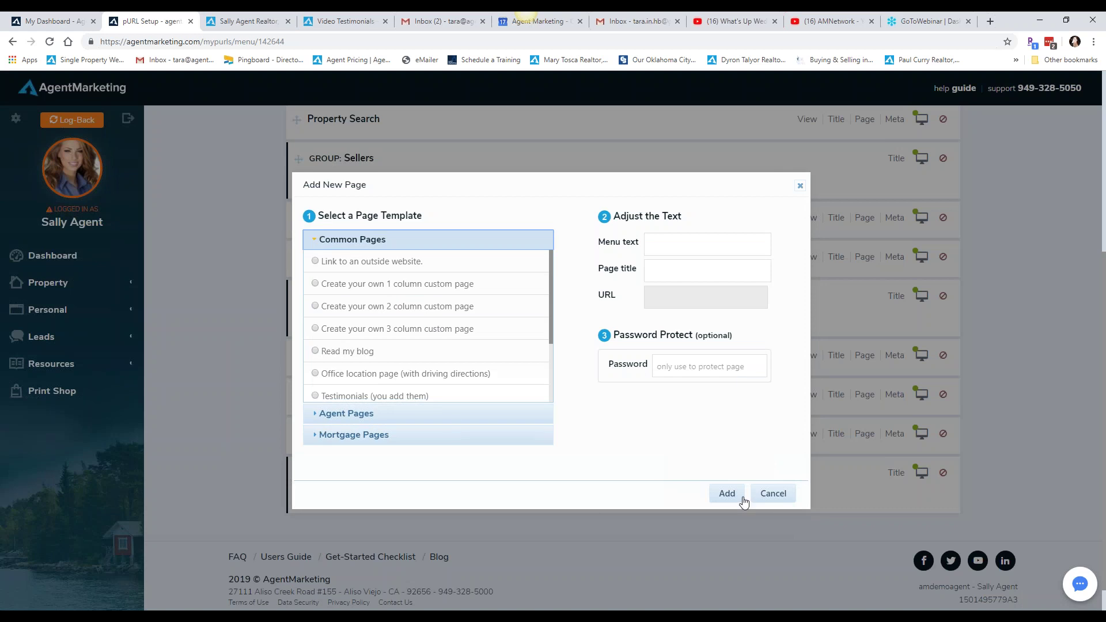
left_click(800, 186)
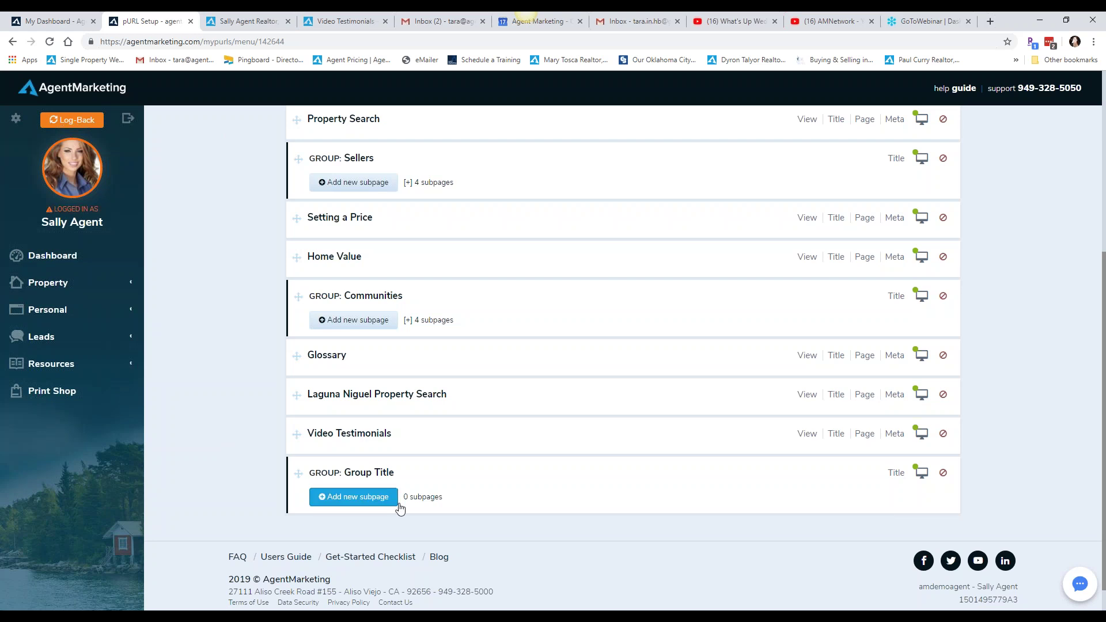
Step: Return to the list of personal websites and open the options editor of the Layout 15 website
scroll(434, 505, "up", 5)
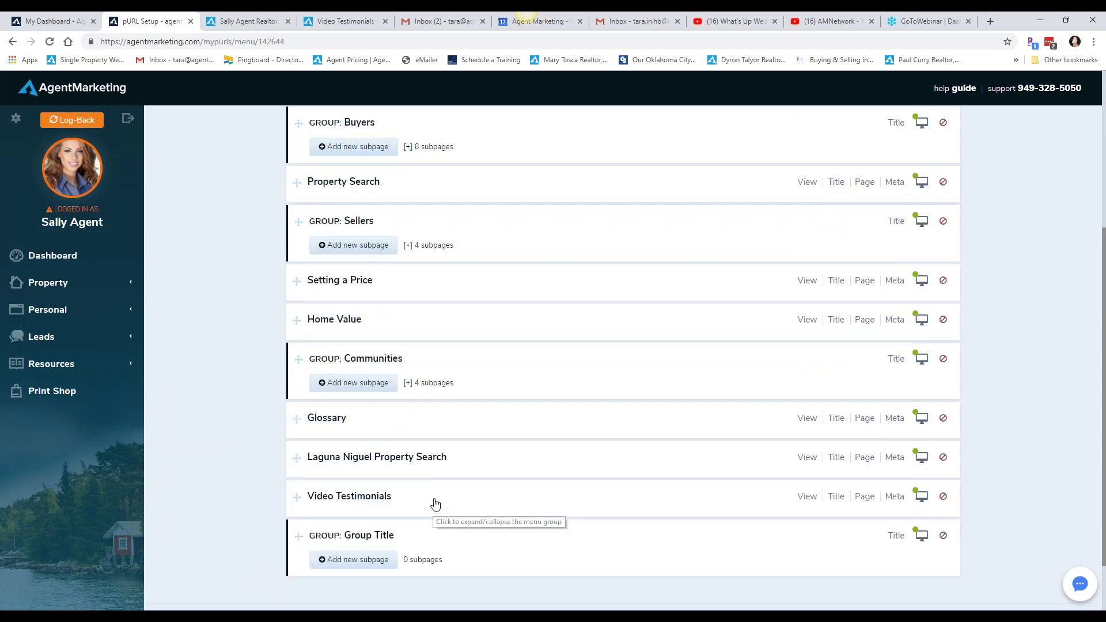
left_click(330, 176)
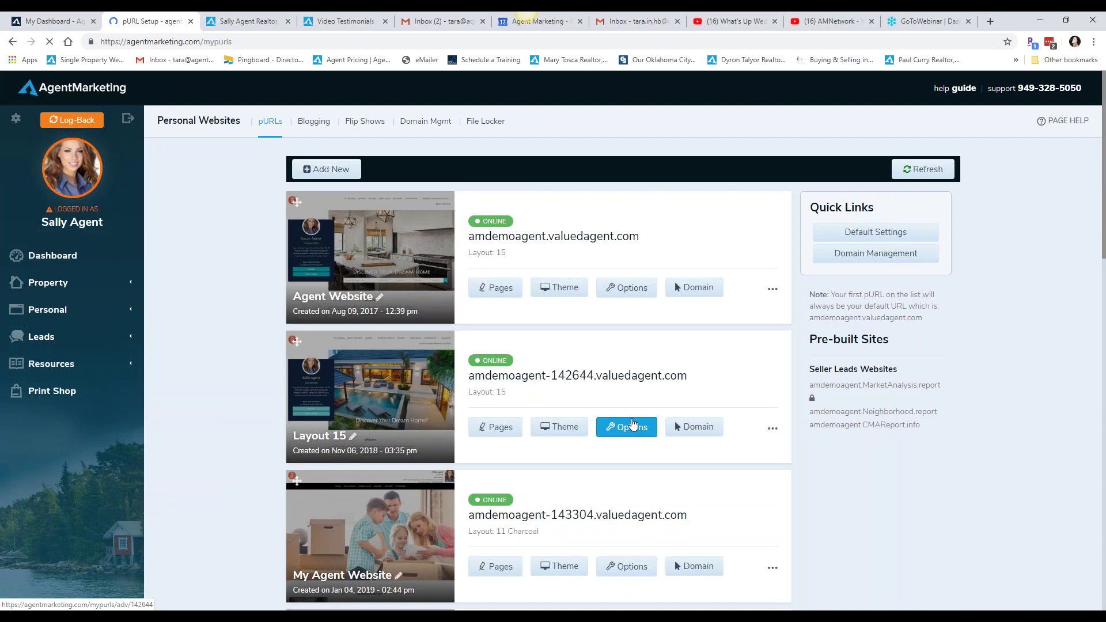
left_click(632, 431)
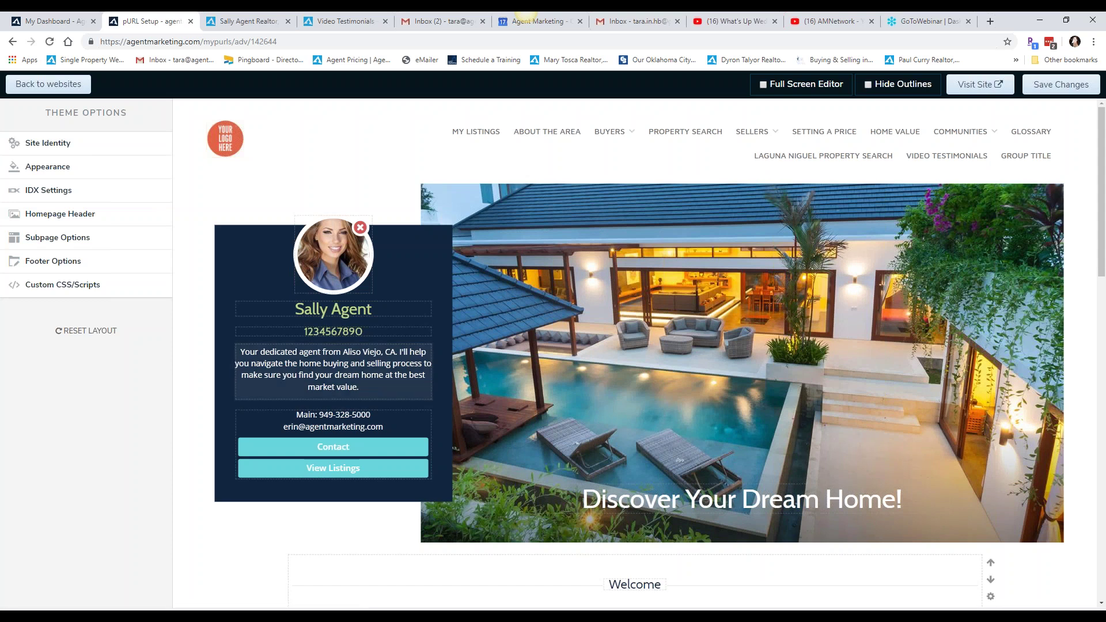
Step: Examine the editable text blocks of the homepage, from the agent card and header tagline to the Welcome and Hassle-free Experience sections
left_click(352, 375)
left_click(281, 364)
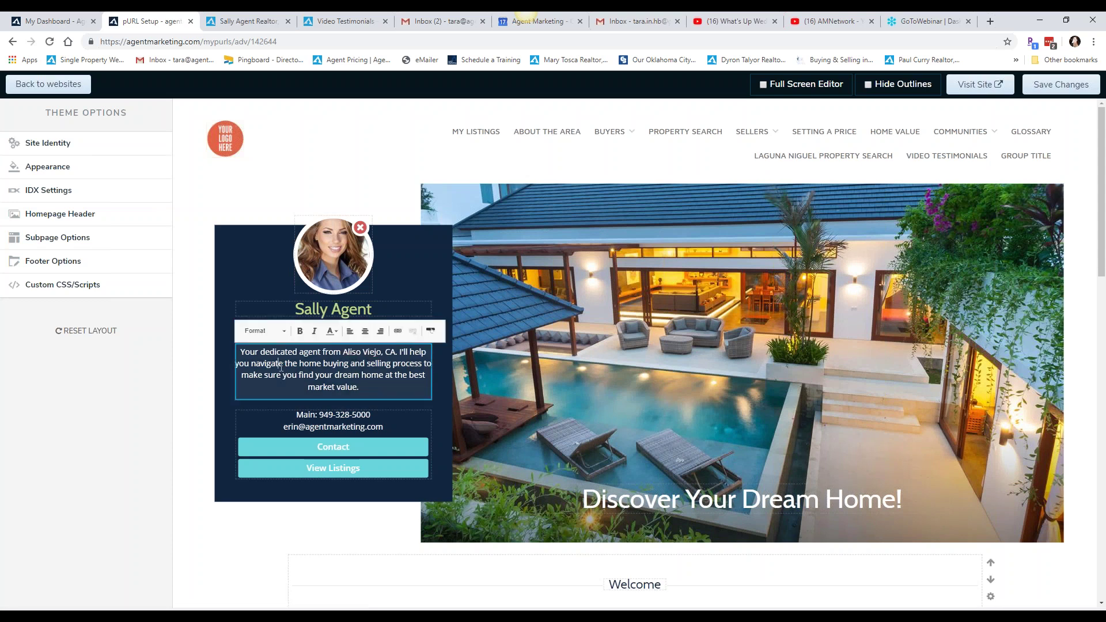
left_click(353, 427)
left_click(743, 499)
scroll(212, 528, "down", 3)
scroll(257, 500, "down", 2)
left_click(636, 252)
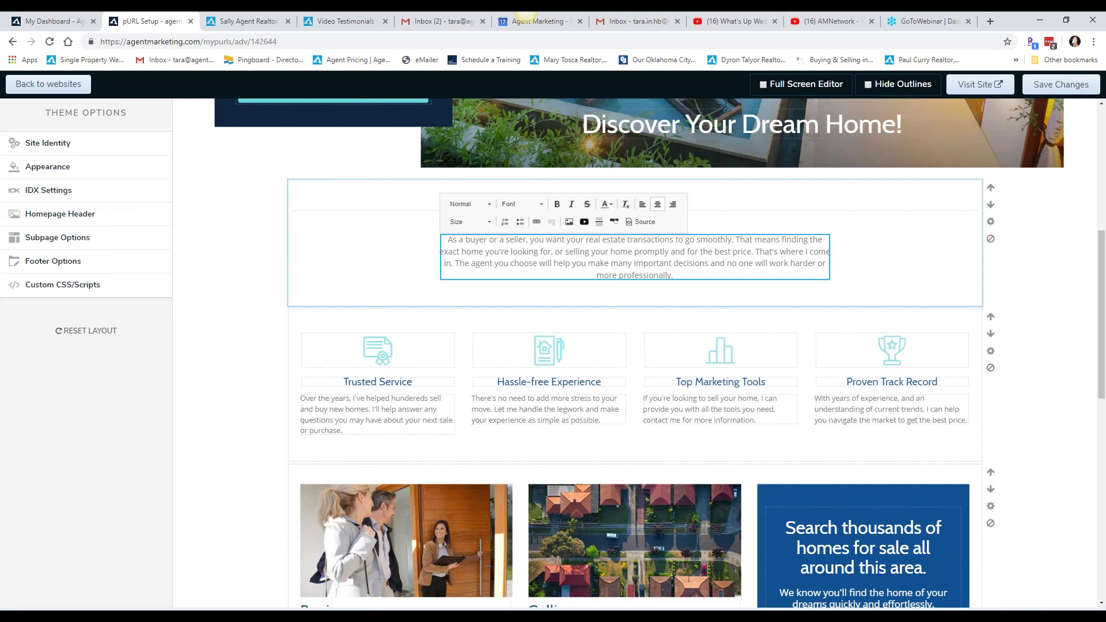
left_click(510, 380)
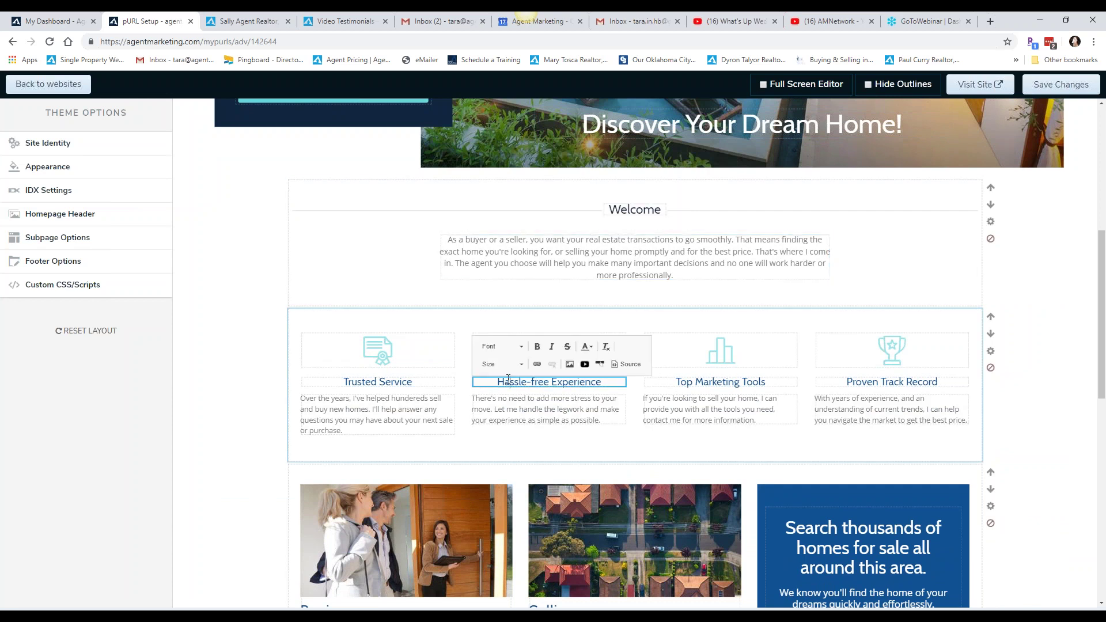
Step: Replace the icon above the Trusted Service feature with the trophy icon
left_click(375, 351)
scroll(433, 464, "down", 2)
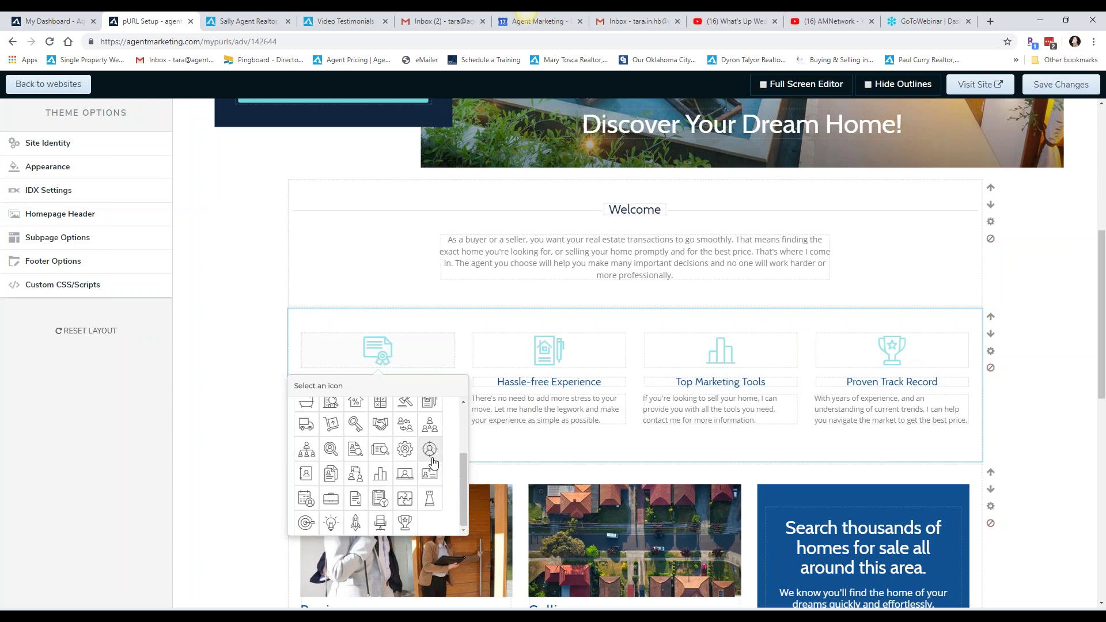
left_click(405, 522)
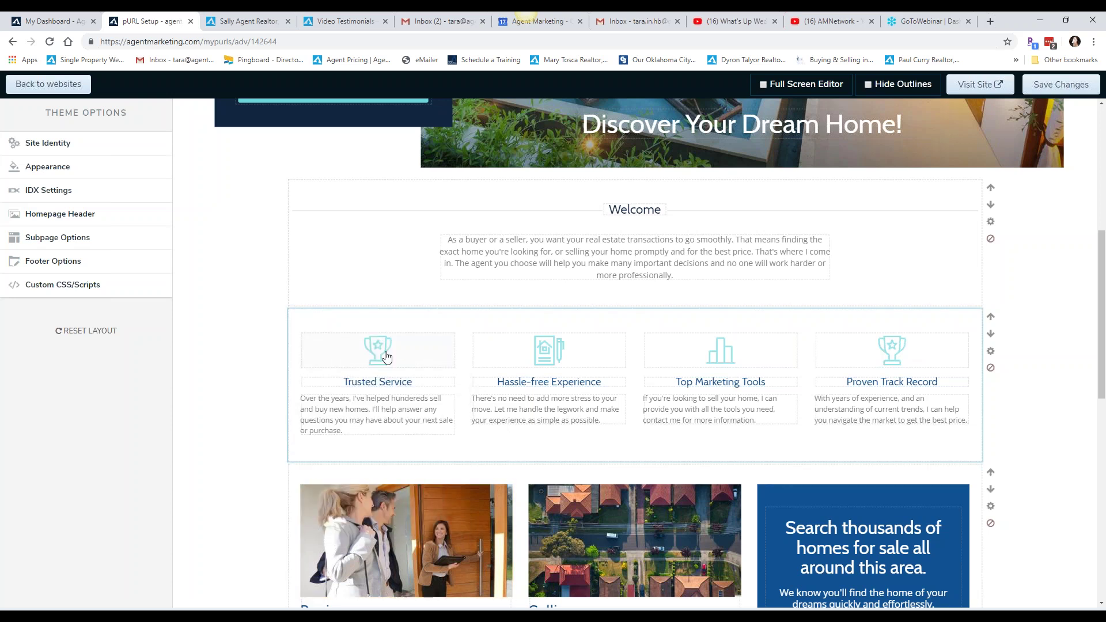
Step: Examine the pre-built, automated feed and blank section types available for a new homepage section, and close without adding one
scroll(208, 415, "down", 1)
scroll(208, 416, "down", 5)
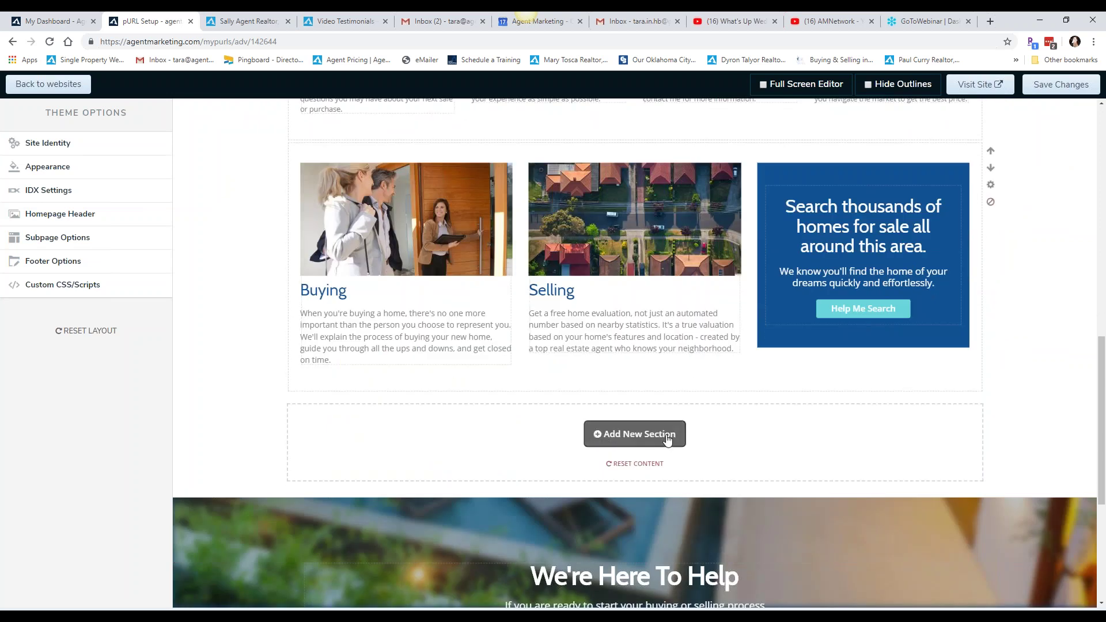
left_click(642, 436)
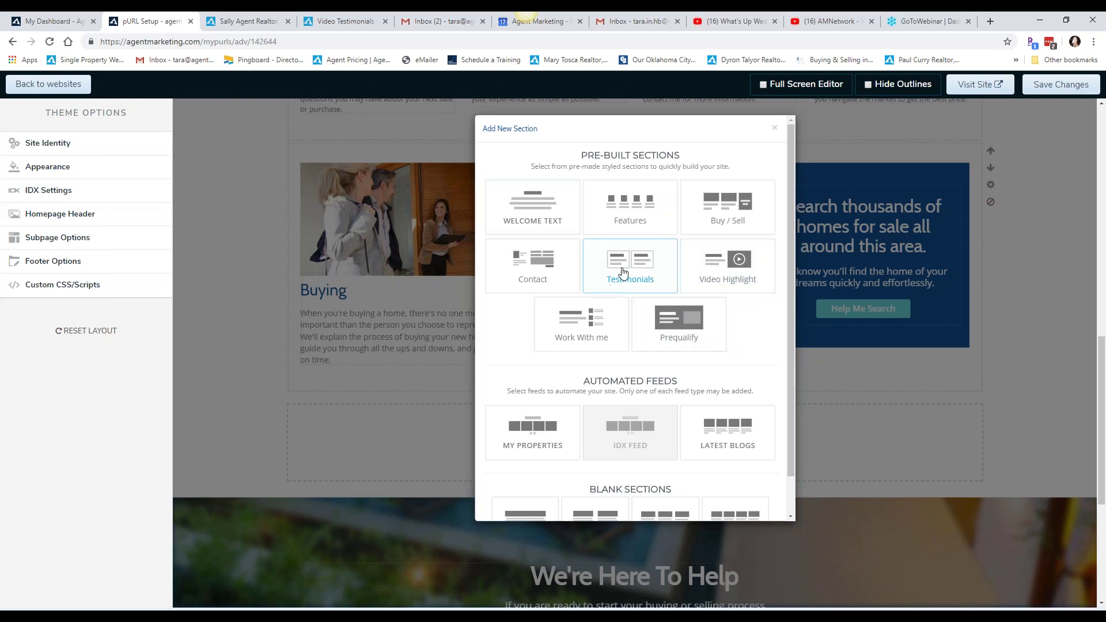
scroll(622, 272, "down", 1)
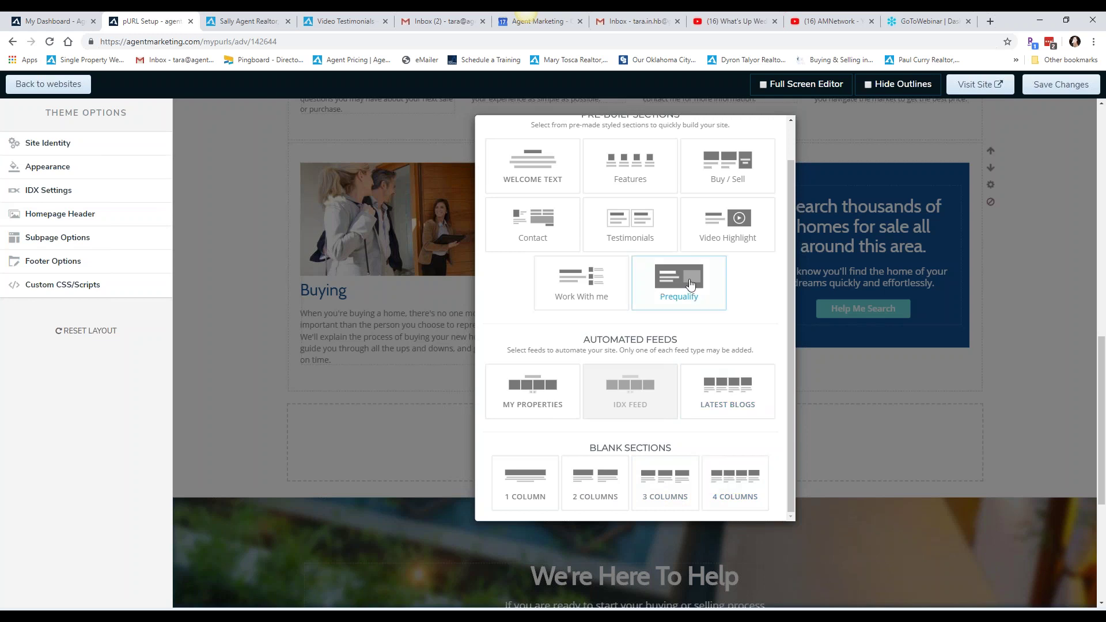
scroll(726, 288, "up", 6)
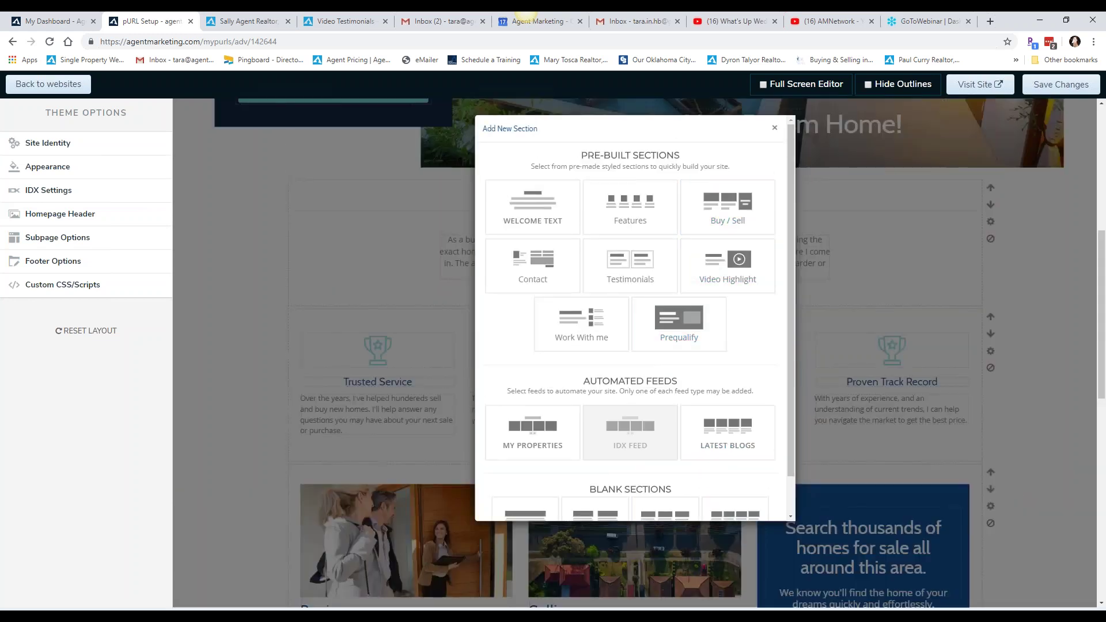
left_click(257, 325)
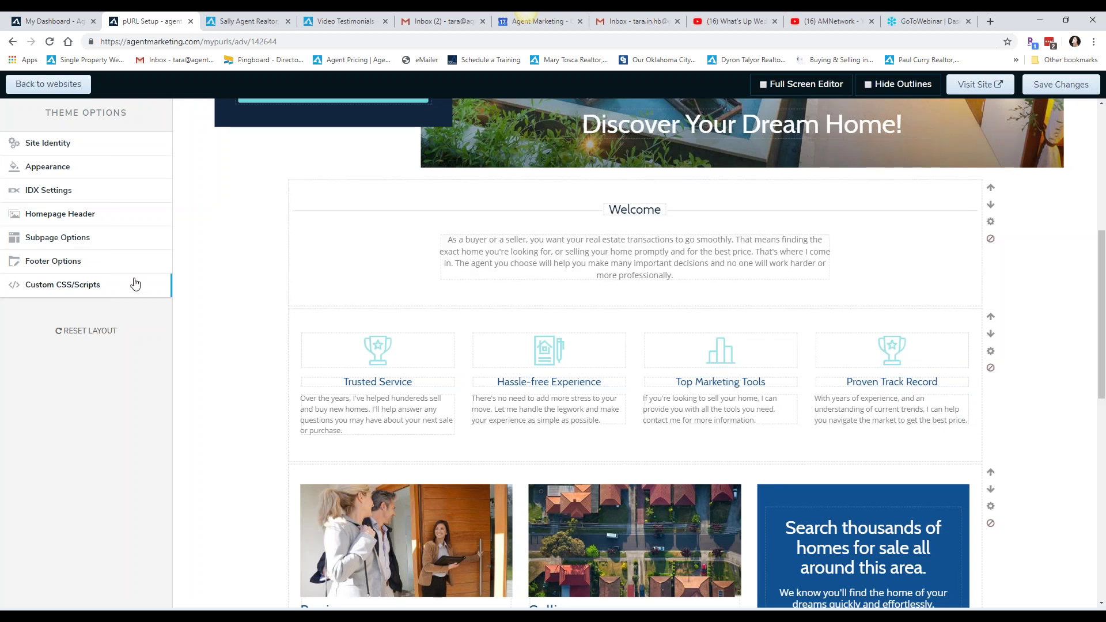
Step: Try the Arima Madurai and Kalam heading fonts in the appearance options, and set the heading font to Walter Turncoat
scroll(235, 301, "up", 4)
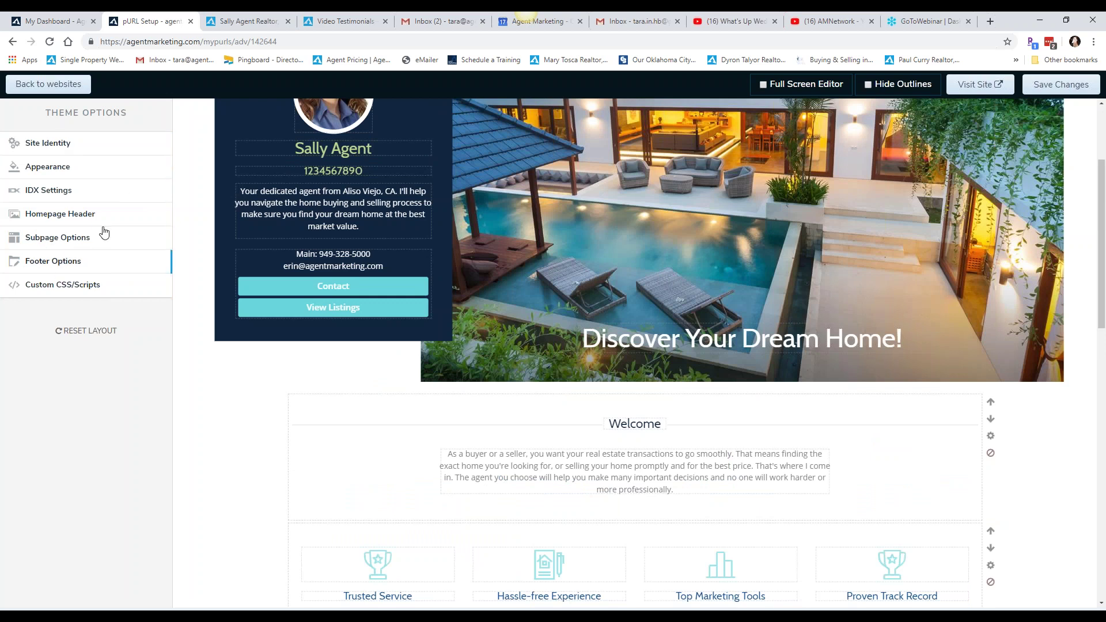
left_click(55, 169)
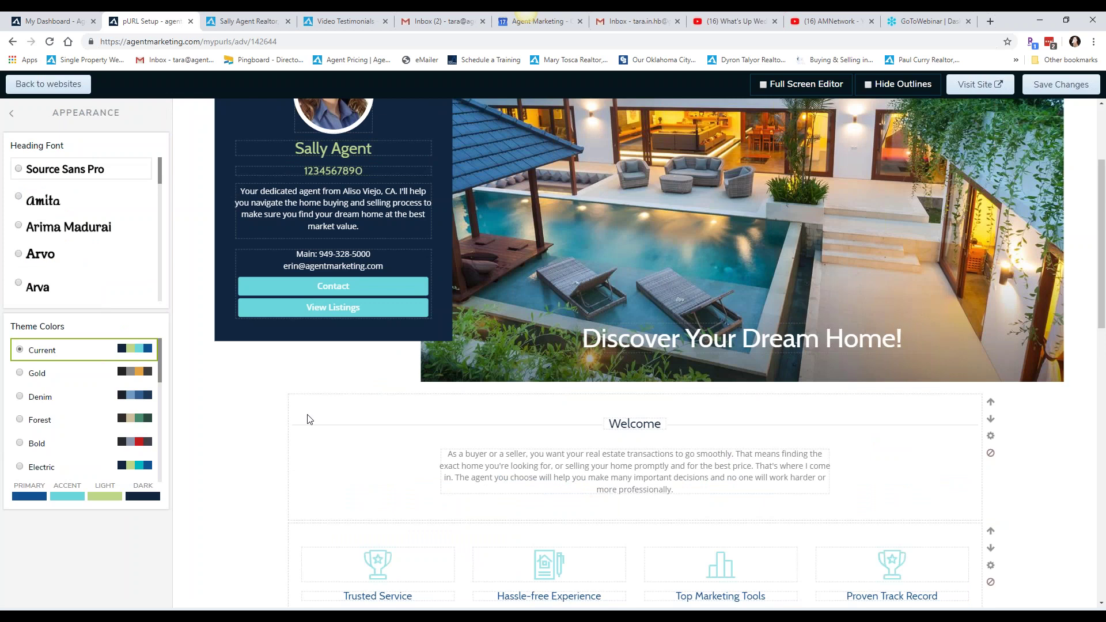
scroll(245, 458, "up", 2)
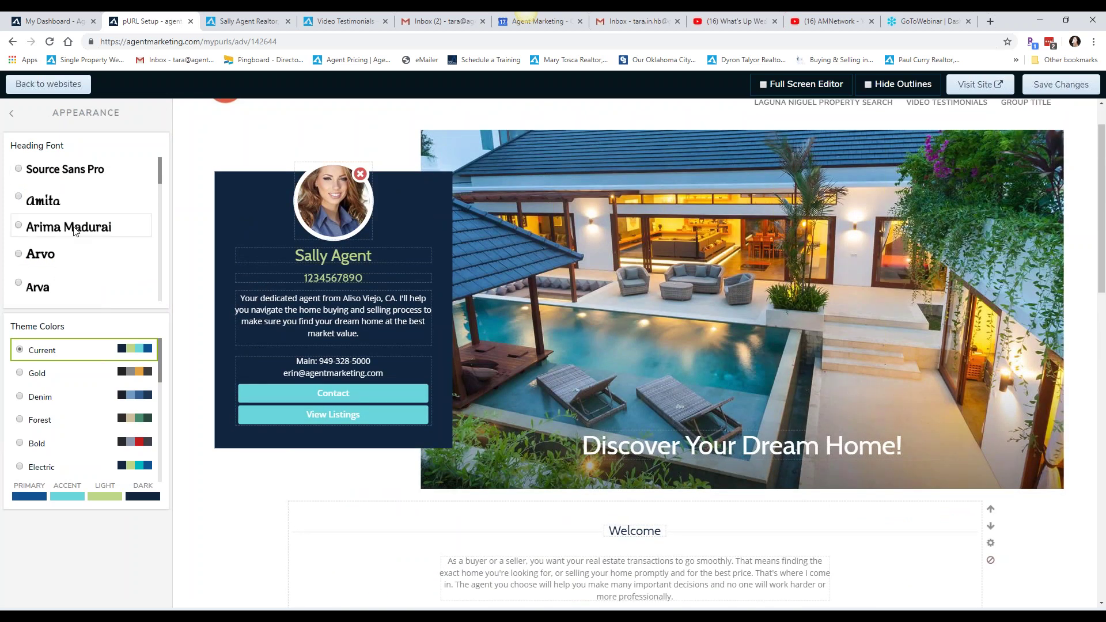
left_click(62, 229)
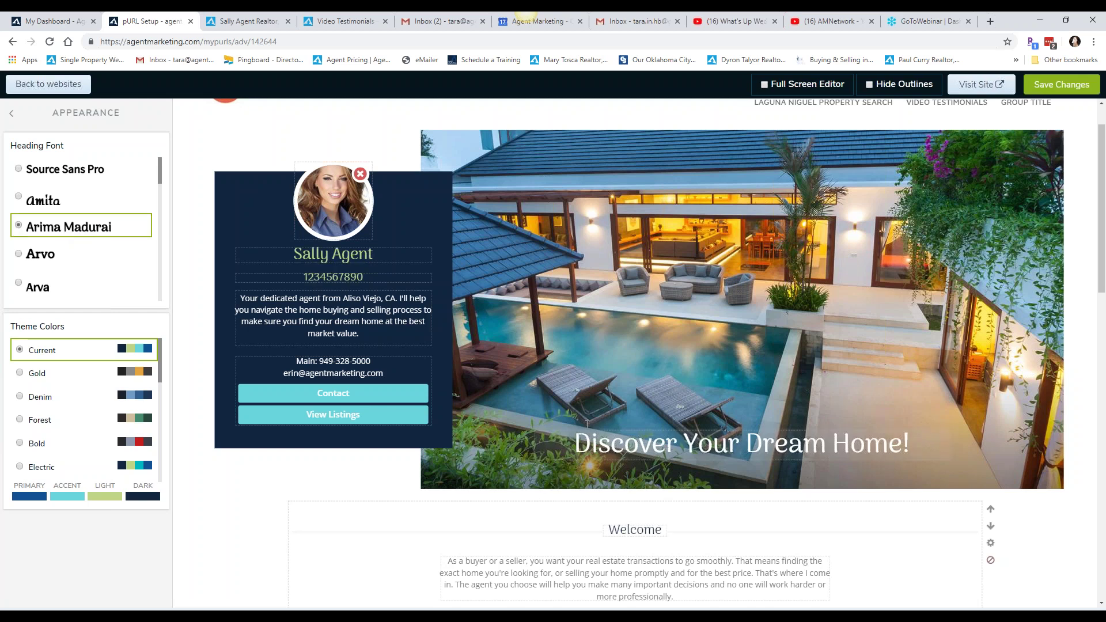
scroll(101, 284, "down", 5)
left_click(38, 250)
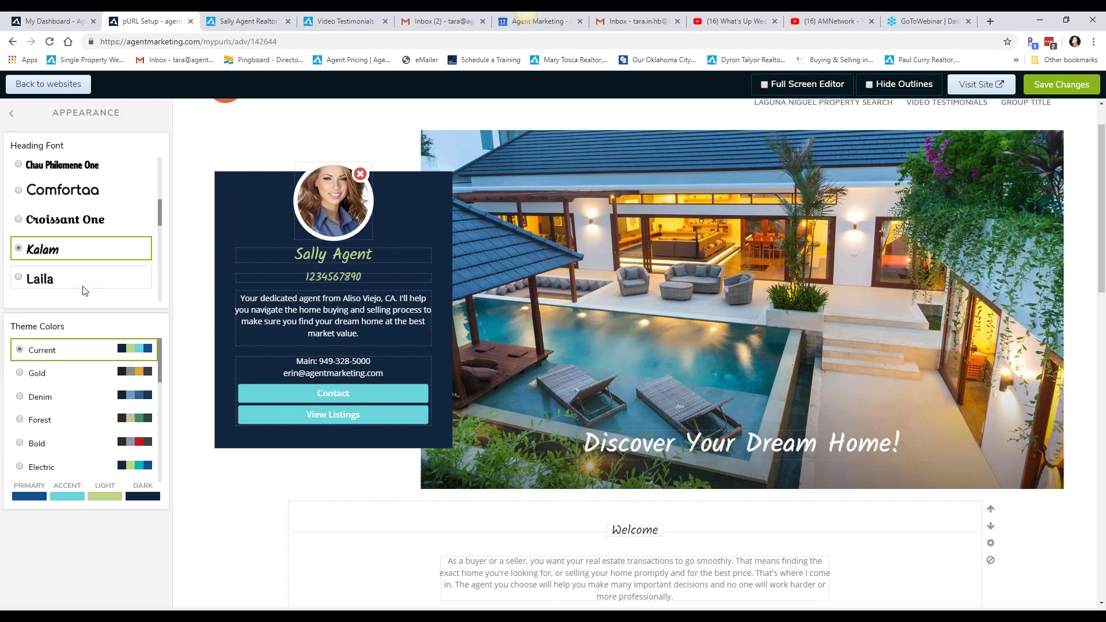
scroll(100, 228, "down", 8)
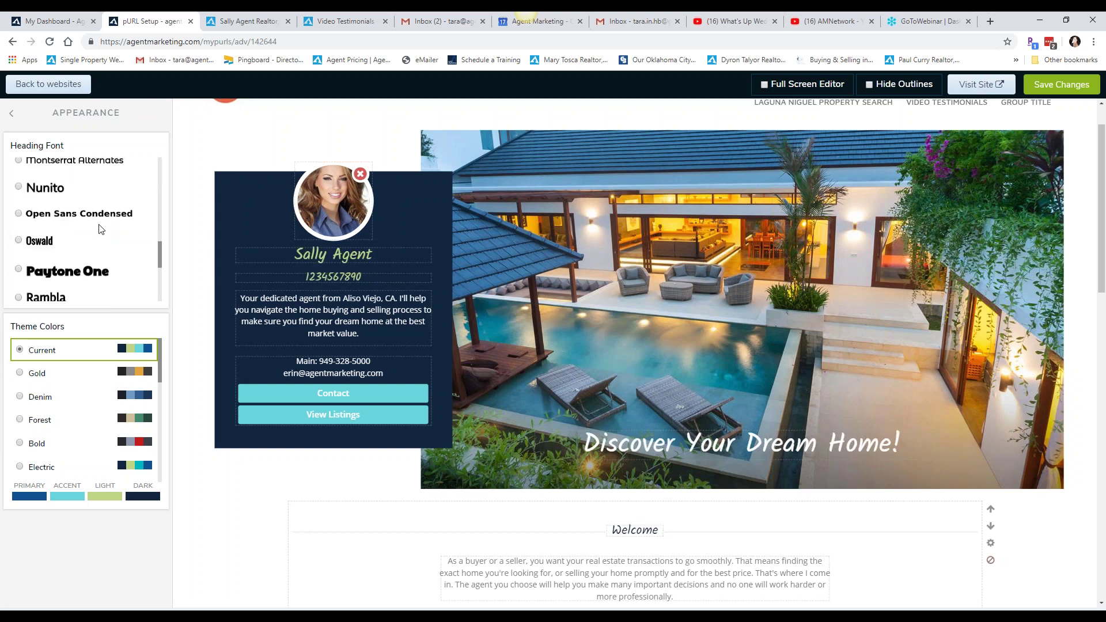
left_click(90, 271)
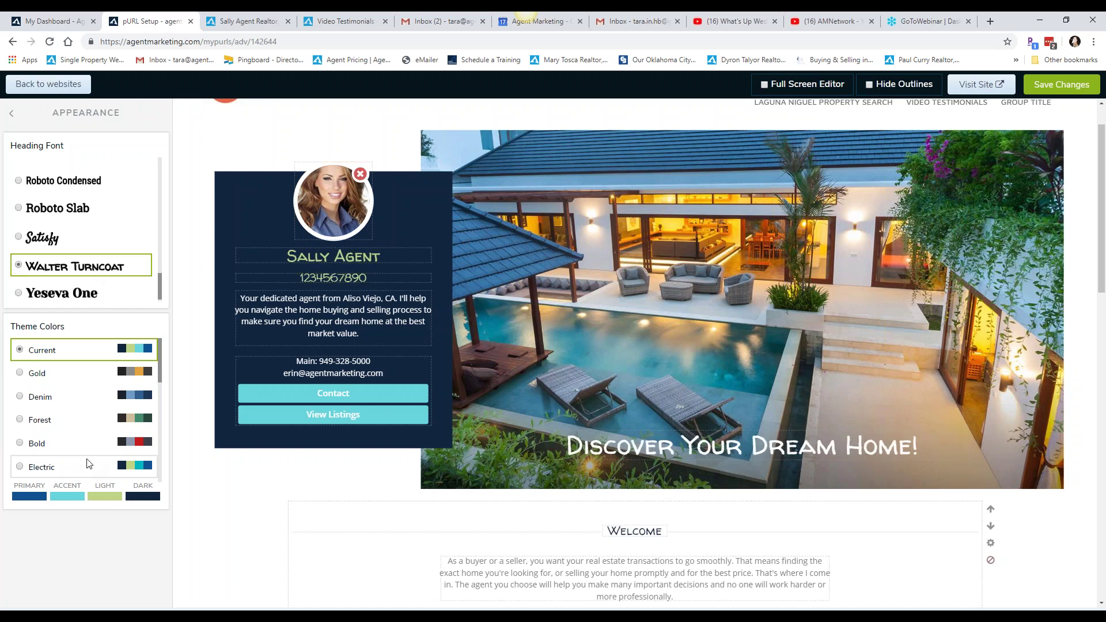
Step: Try the Gold theme colors, view the color picker for the light color, and restore the Current theme colors
scroll(65, 408, "down", 5)
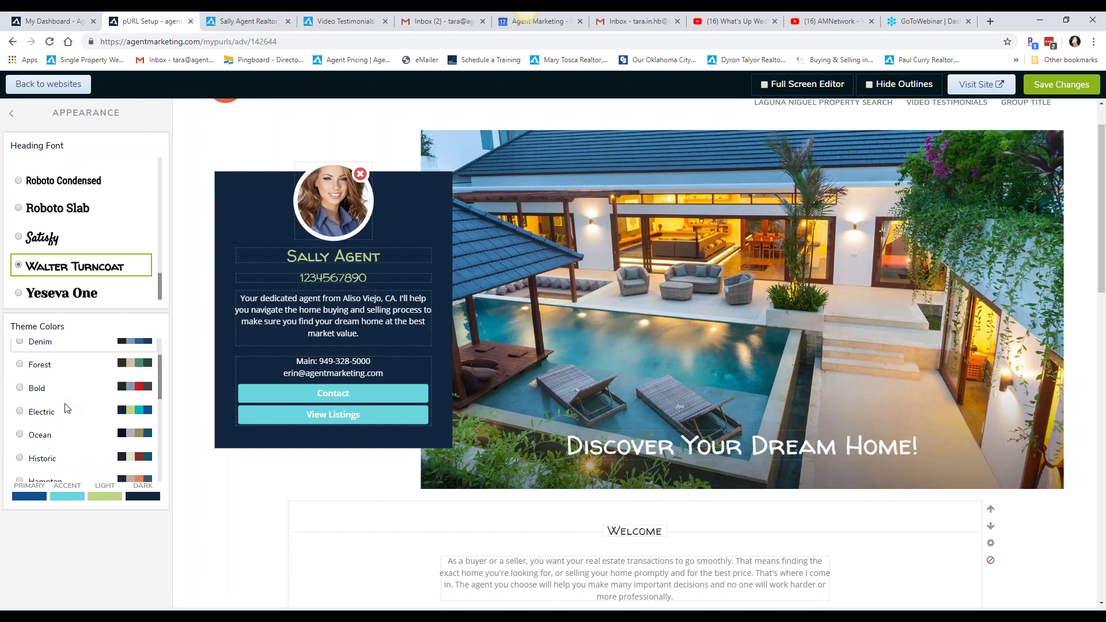
scroll(67, 408, "up", 5)
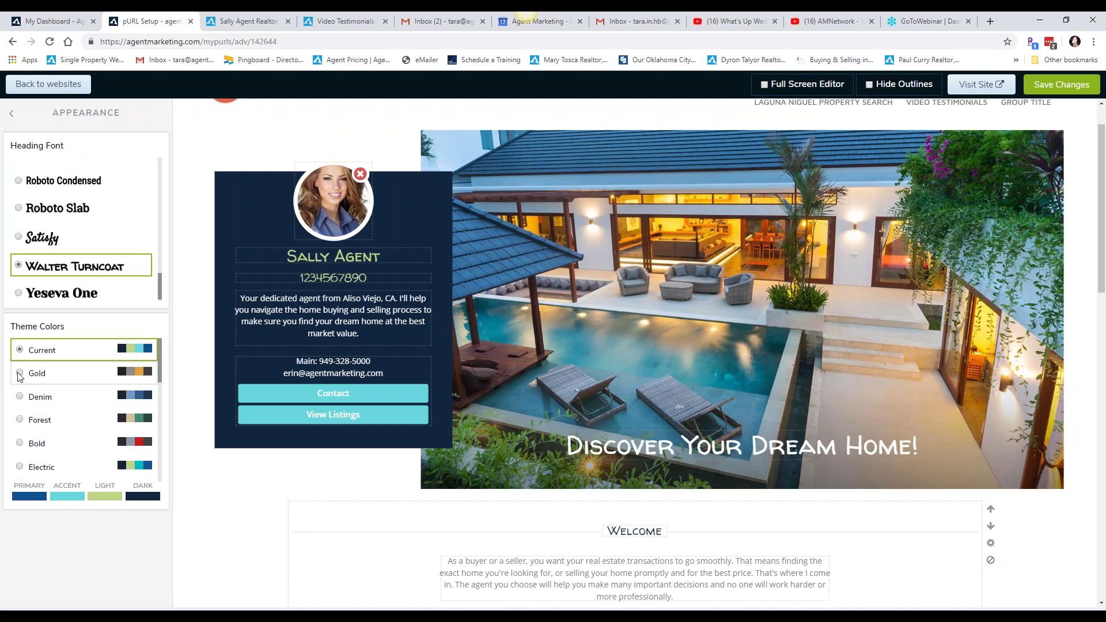
left_click(19, 373)
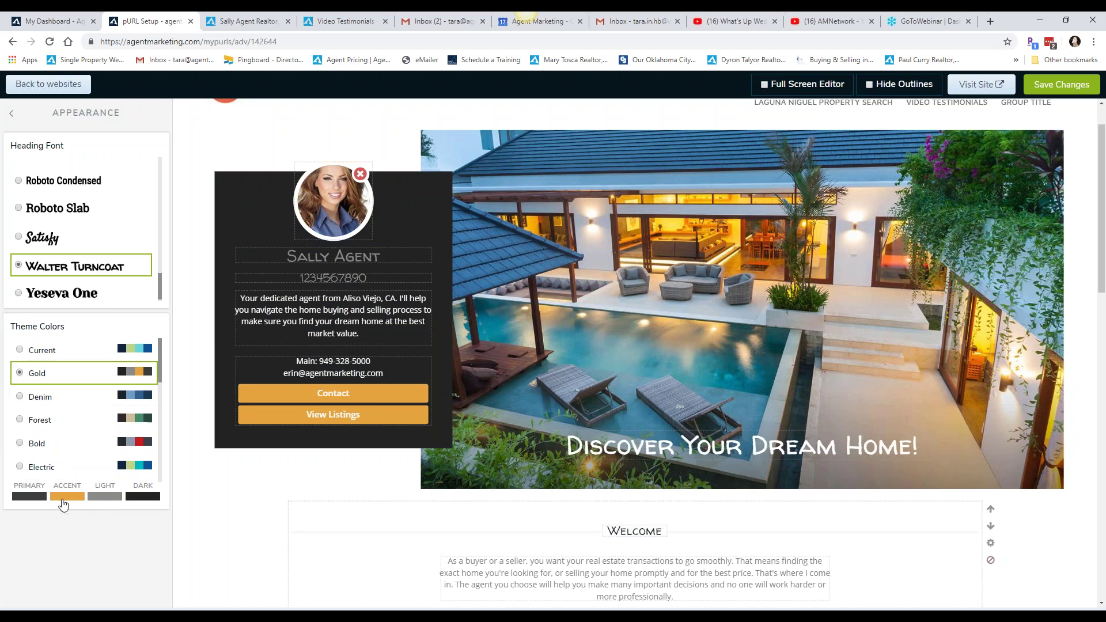
left_click(106, 497)
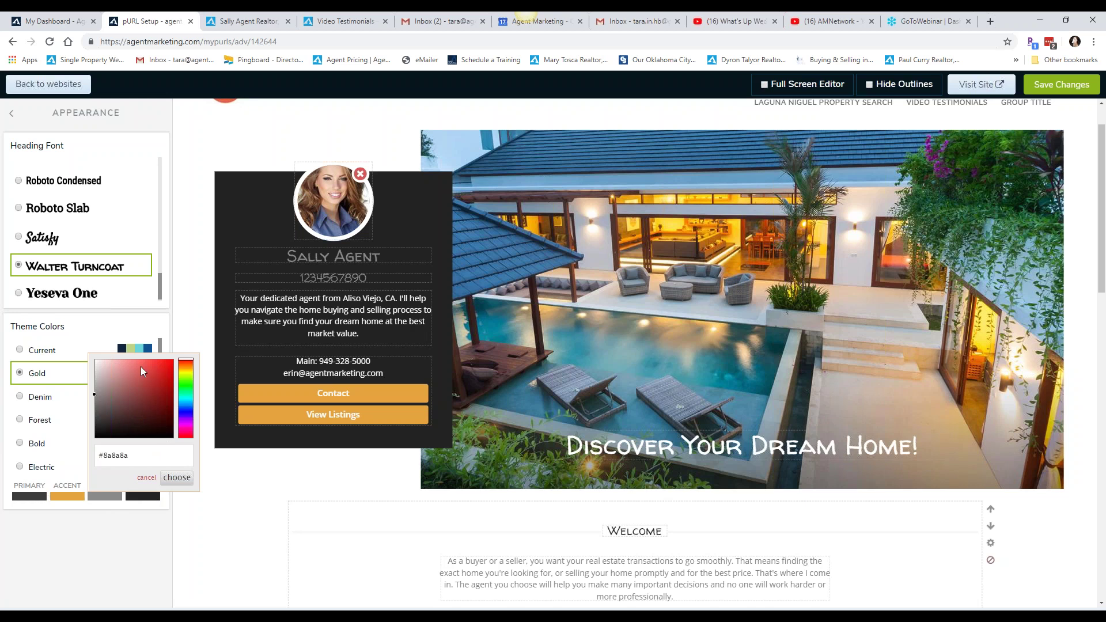
left_click(176, 477)
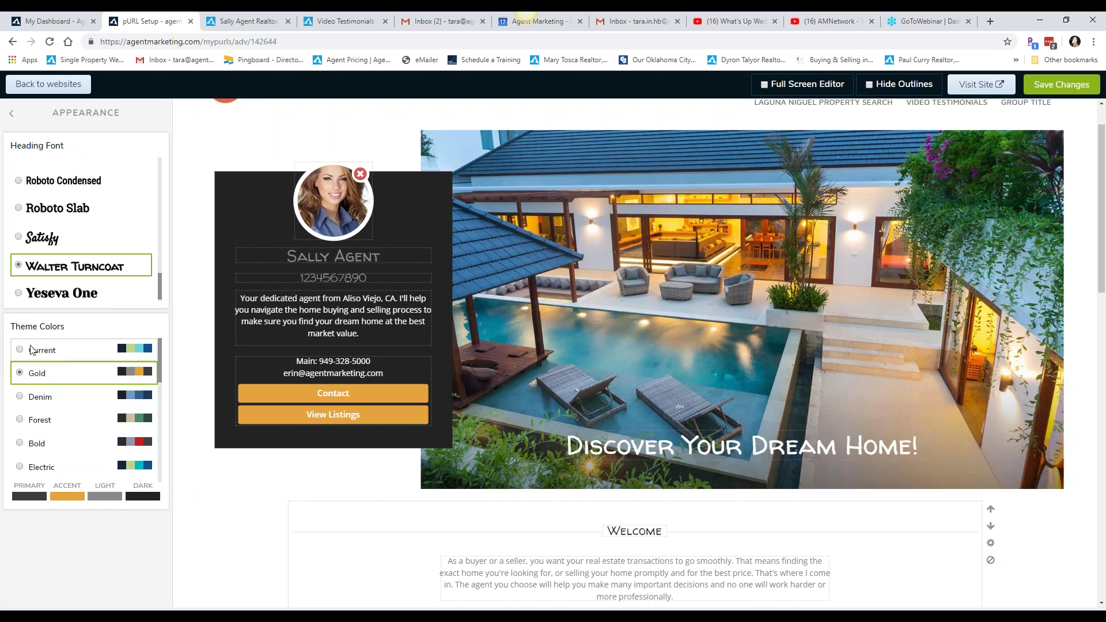
left_click(17, 363)
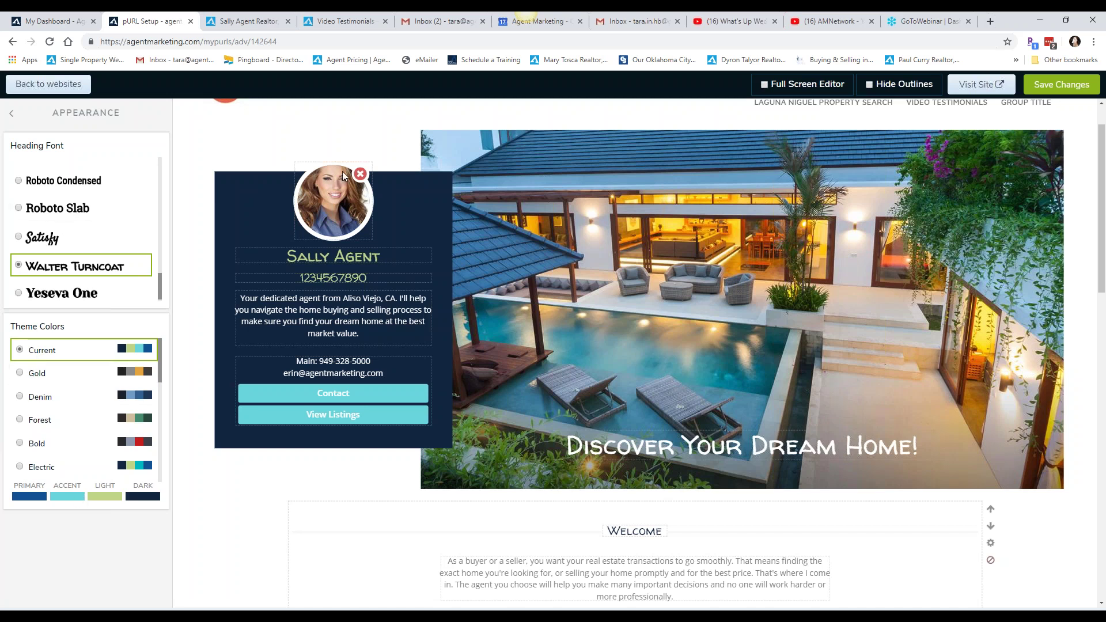
Step: Try the image of the couple with a tablet as the homepage heading image, and restore the pool villa image
left_click(12, 115)
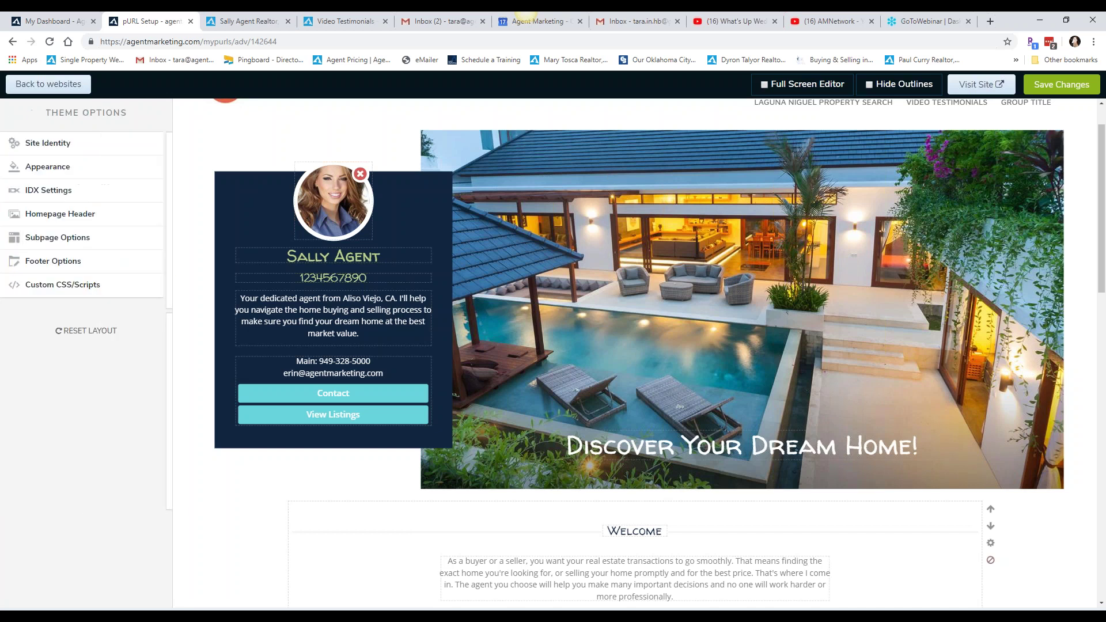
left_click(76, 216)
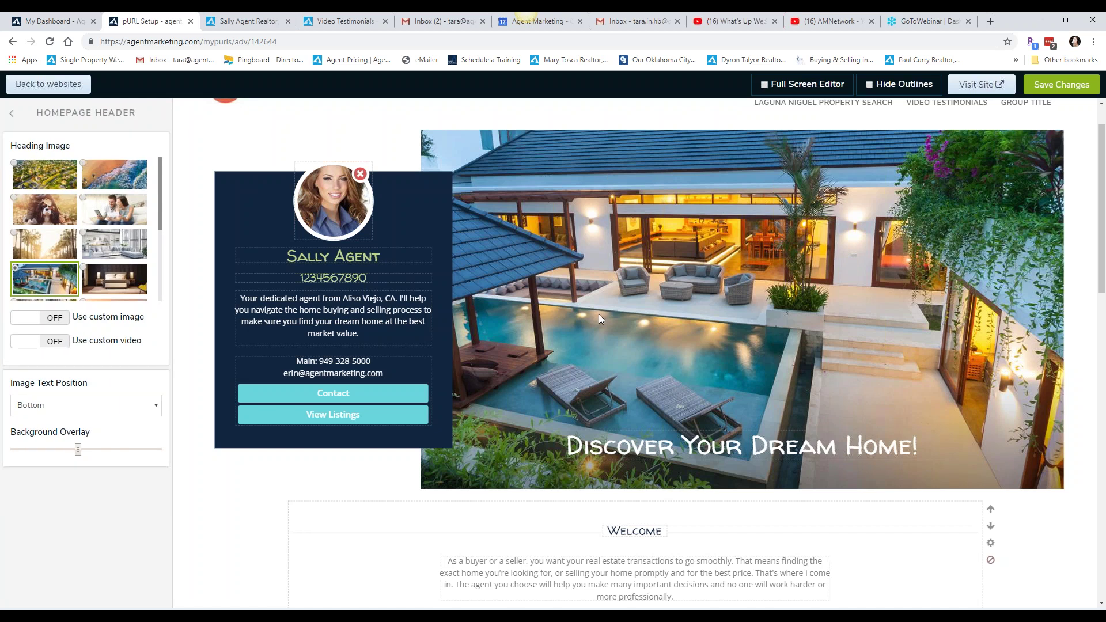
scroll(111, 212, "down", 5)
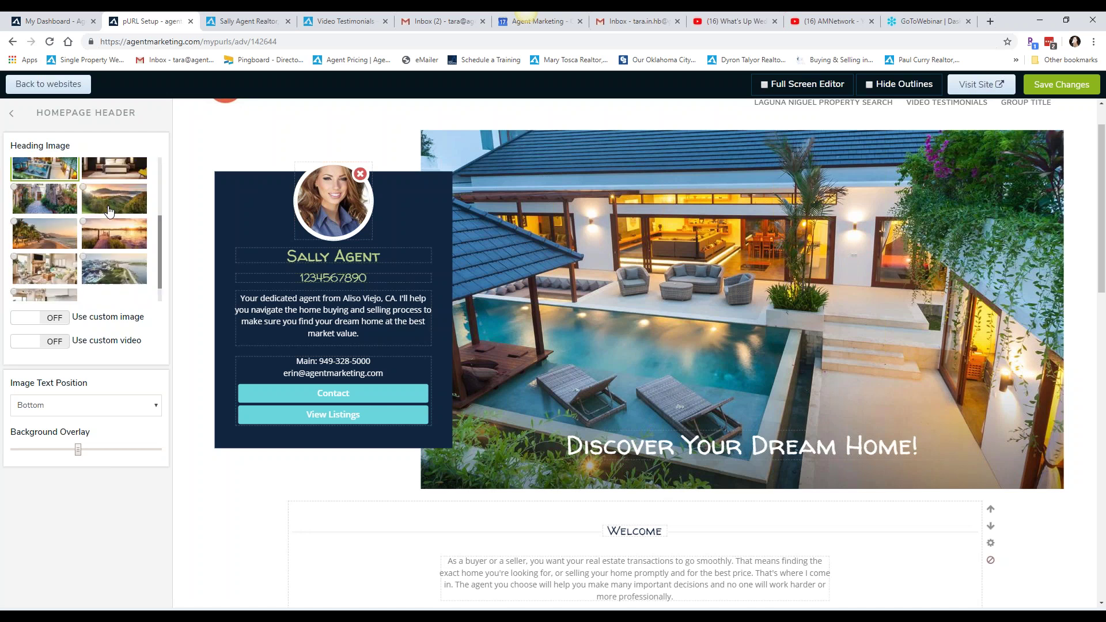
scroll(110, 210, "up", 5)
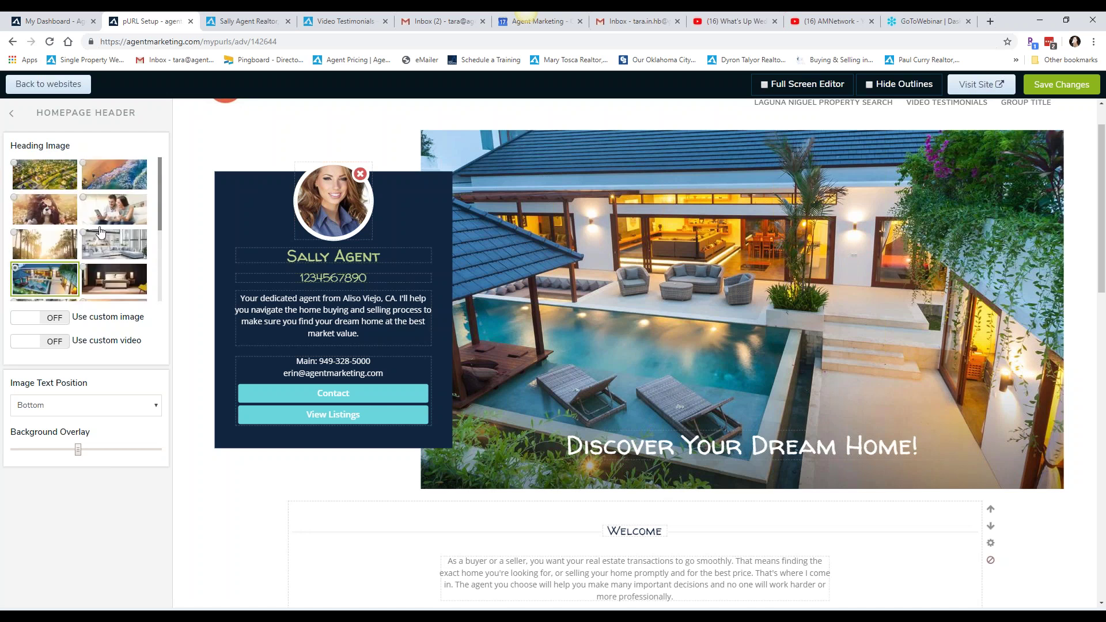
left_click(94, 209)
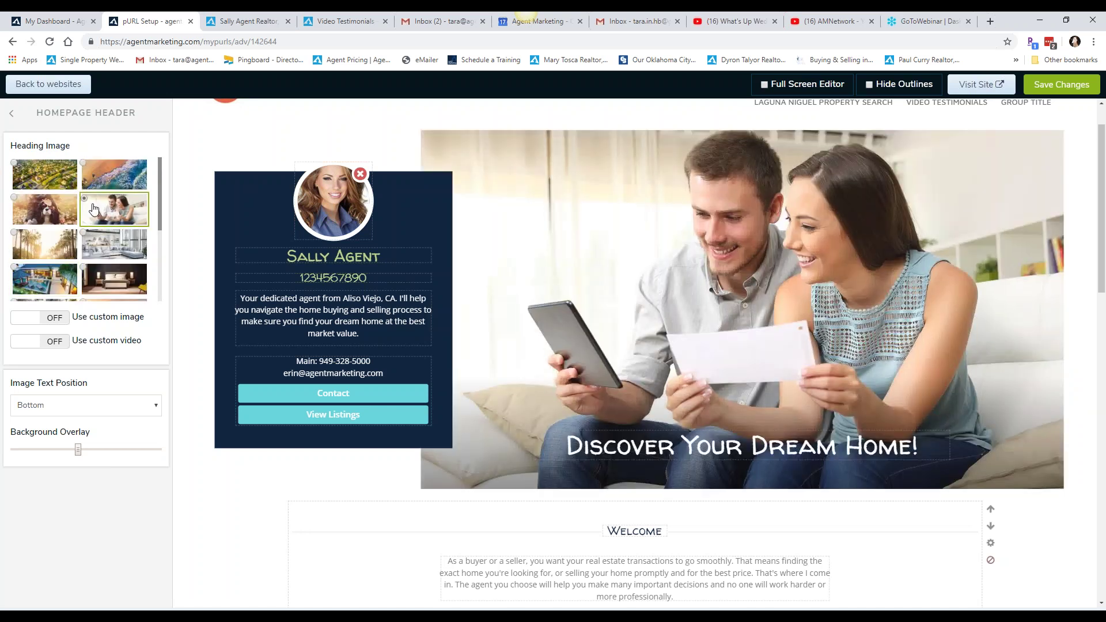
left_click(66, 275)
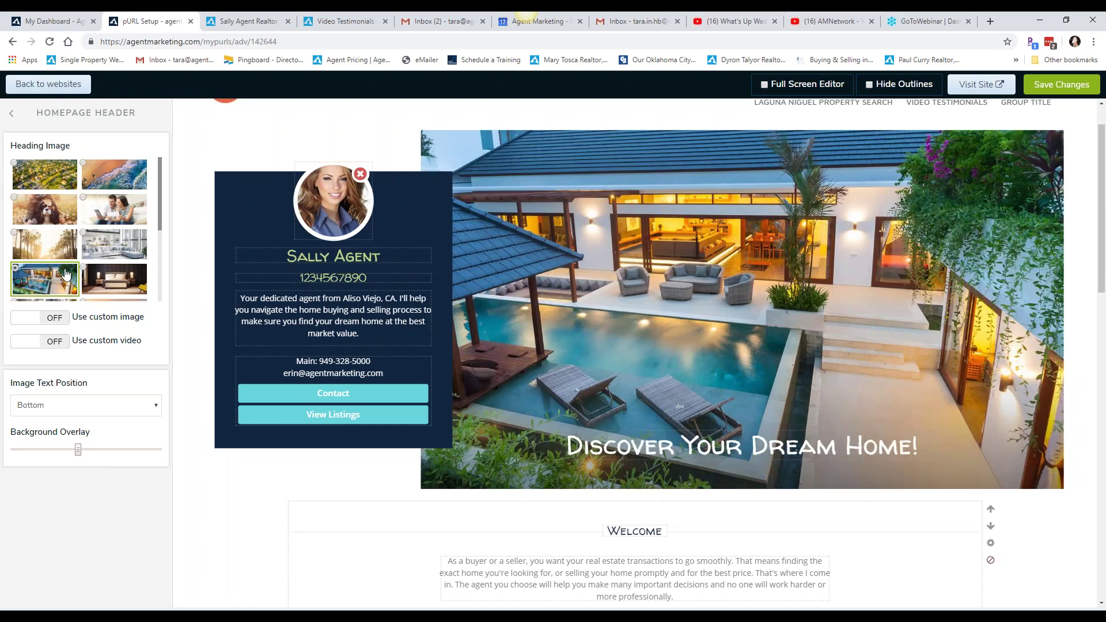
Step: View the custom image fields for the homepage header, turn custom image off, and turn on custom video to view its fields
left_click(62, 321)
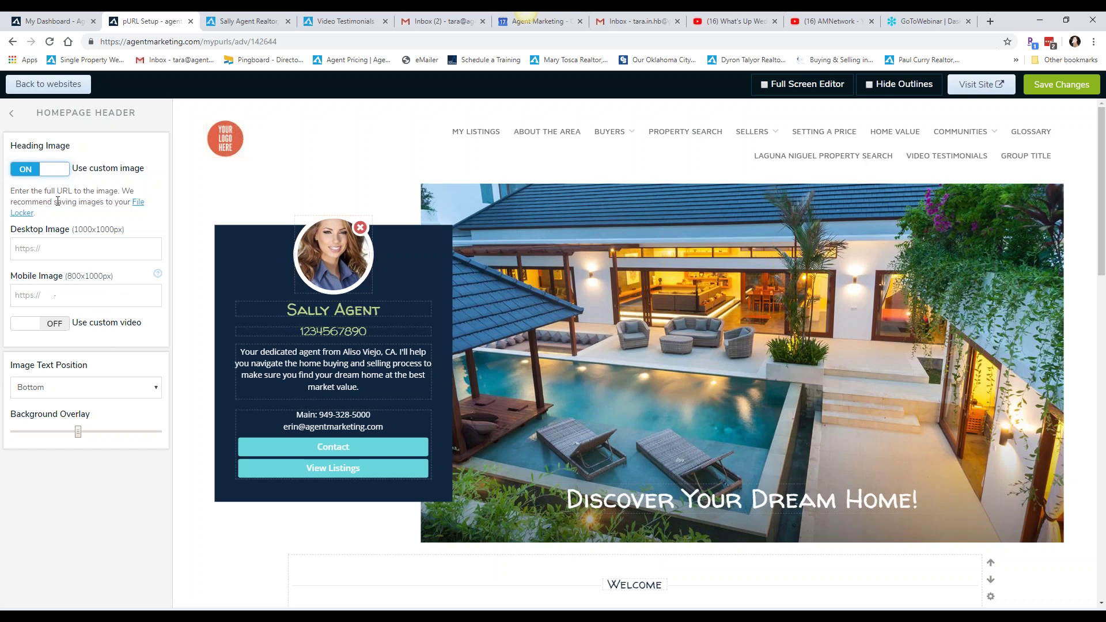
left_click(16, 171)
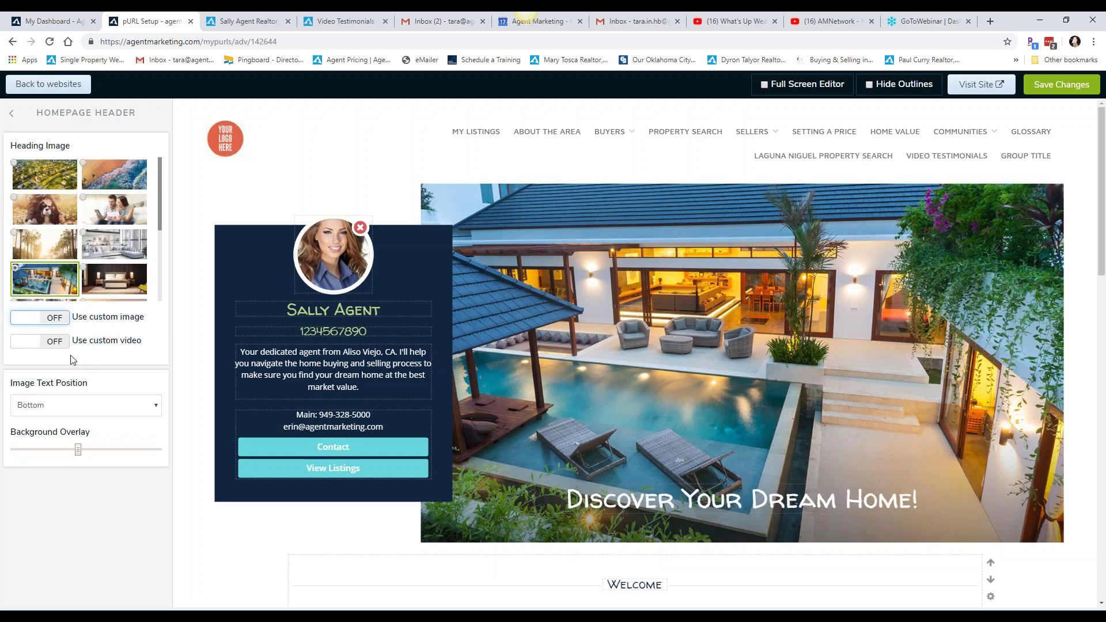
left_click(54, 341)
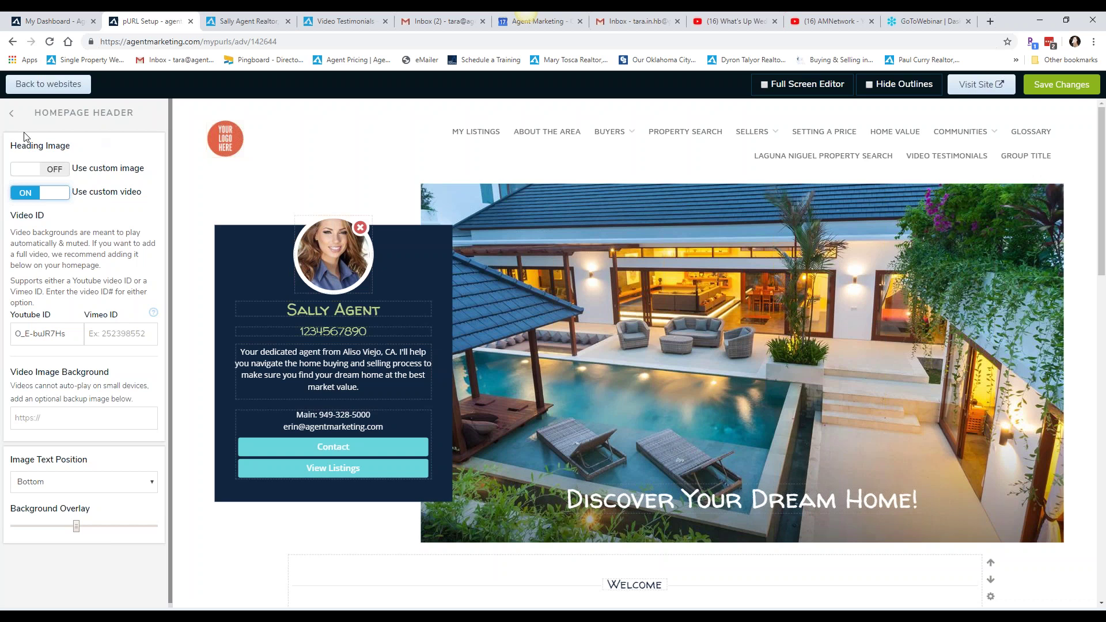
left_click(12, 114)
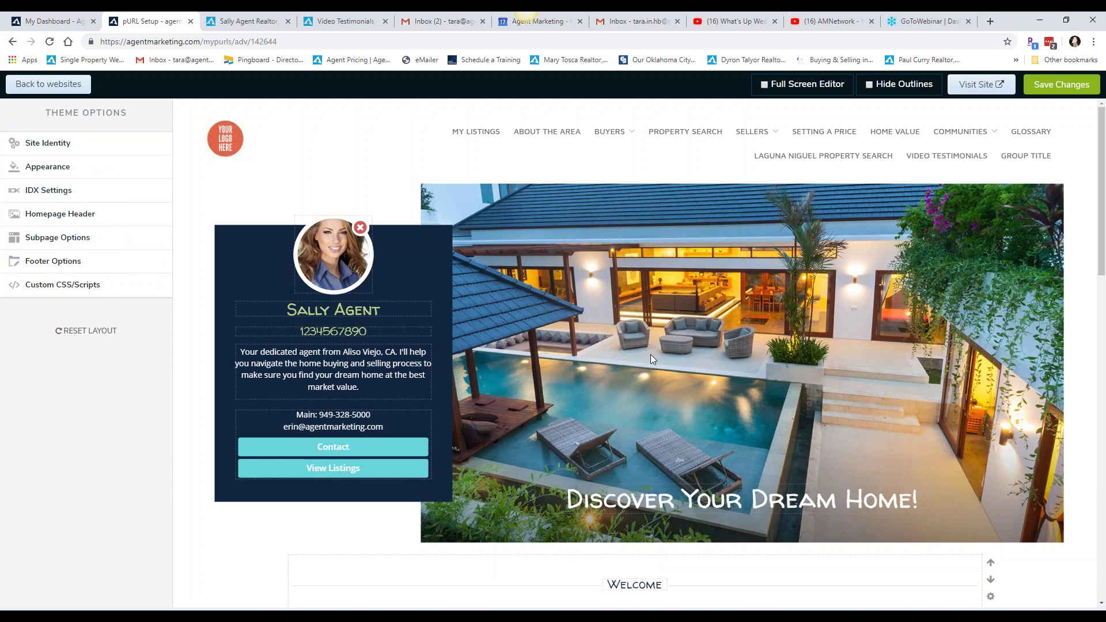
Step: Examine the property search and sorting options in the IDX settings, and select the "Discover Your Dream Home!" headline text
left_click(57, 193)
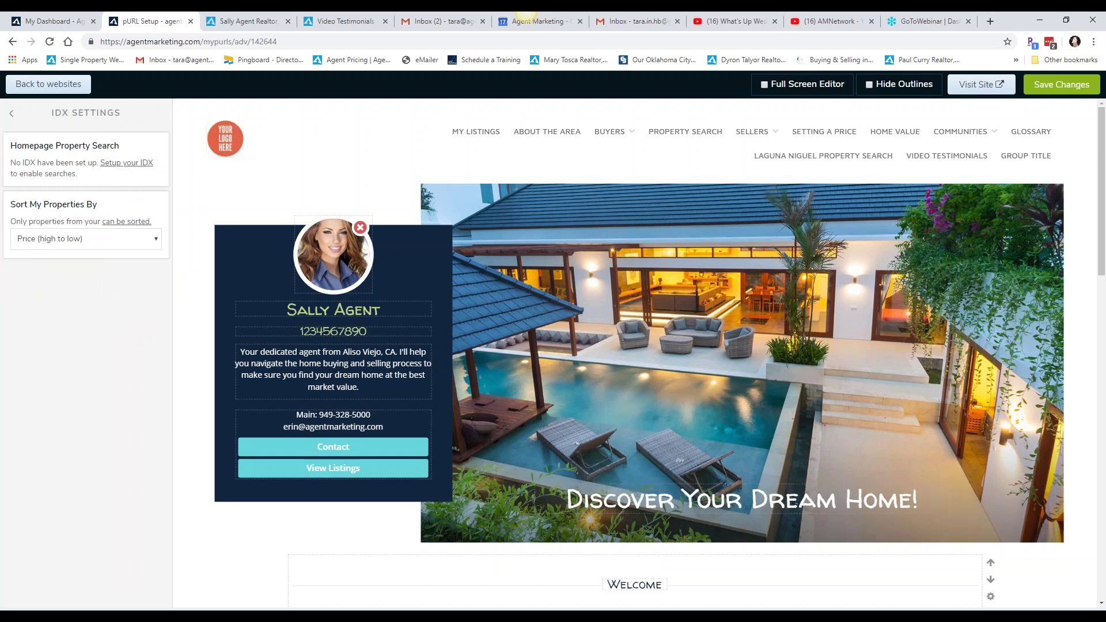
left_click_drag(561, 503, 768, 525)
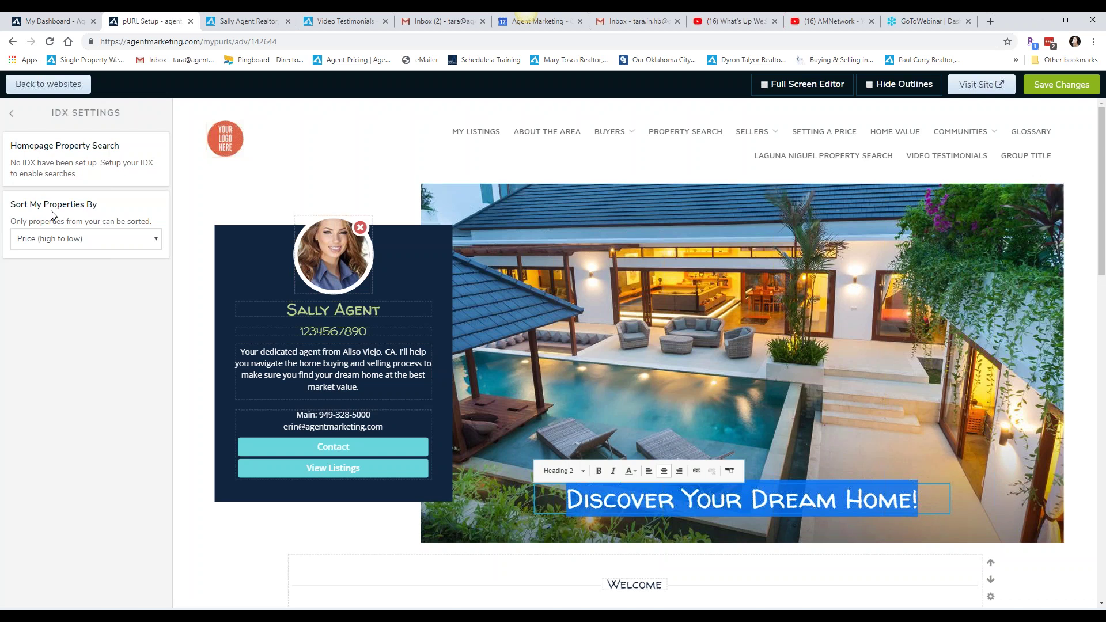
left_click(13, 118)
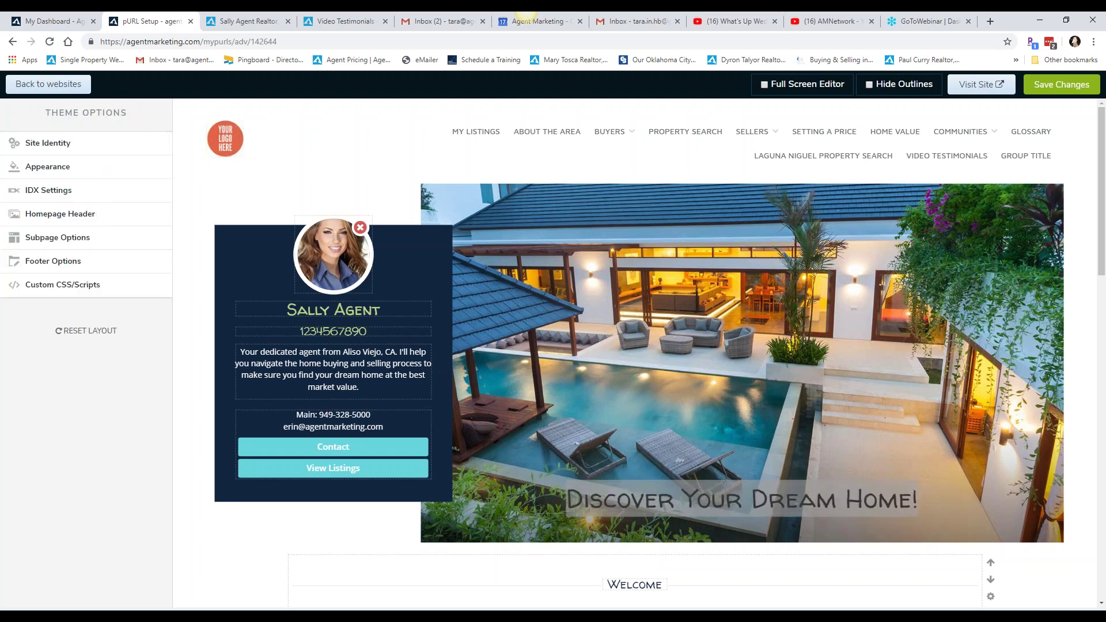
Step: Examine the subpage banner set options and the subpage preview with its auto tags and sidebar widgets
left_click(74, 239)
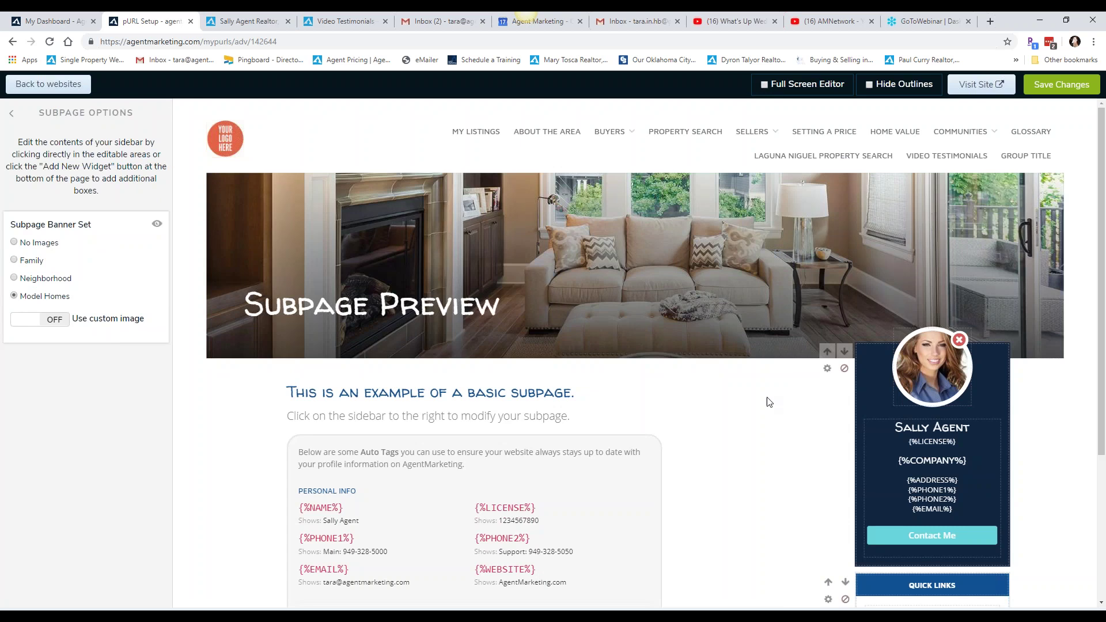
scroll(768, 398, "down", 1)
scroll(768, 398, "down", 3)
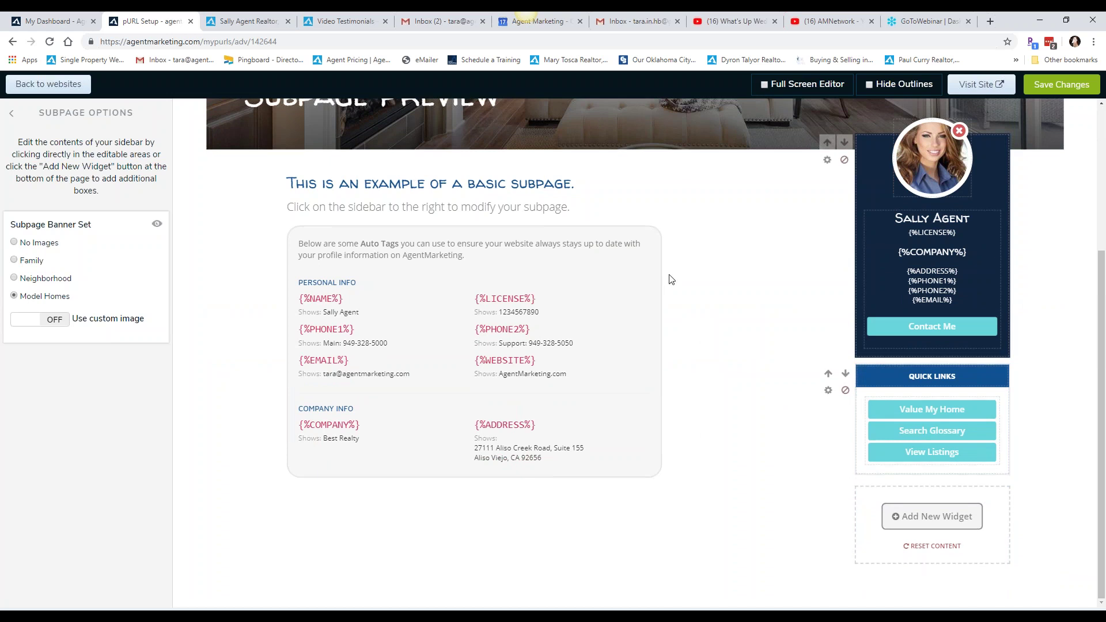
scroll(681, 186, "up", 4)
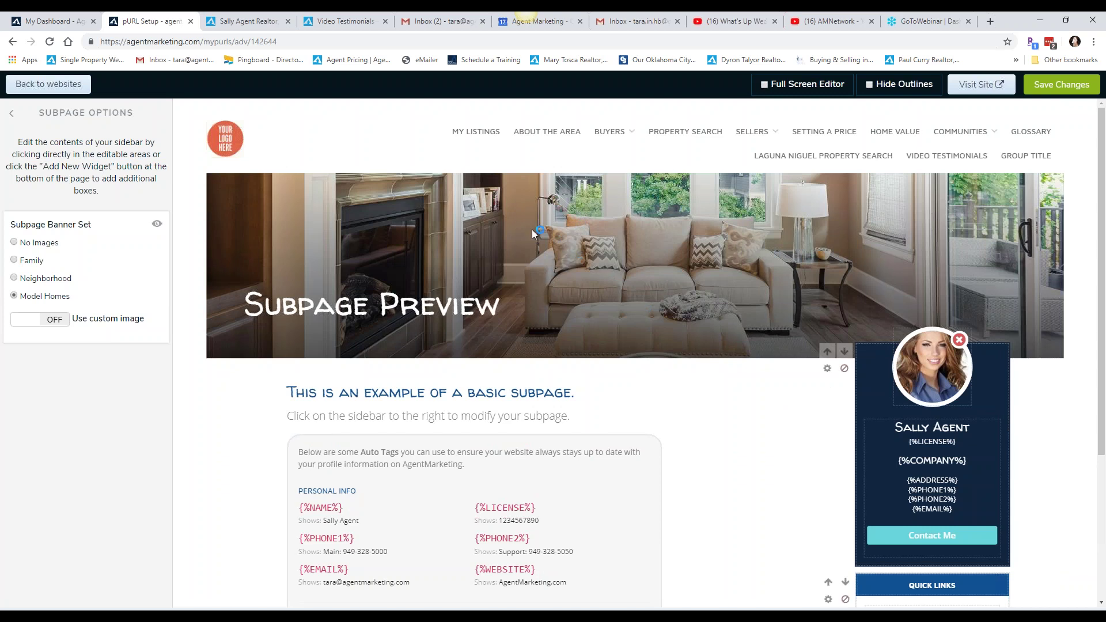
left_click(11, 113)
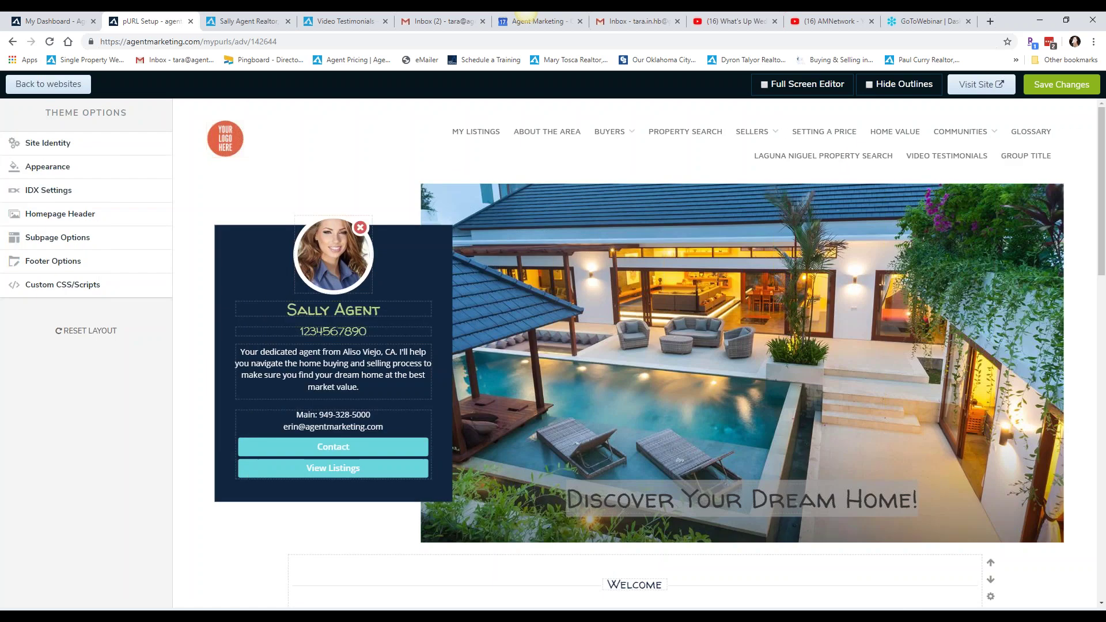
Step: Review the footer's optional sections and the custom CSS and script fields in the theme options
left_click(77, 264)
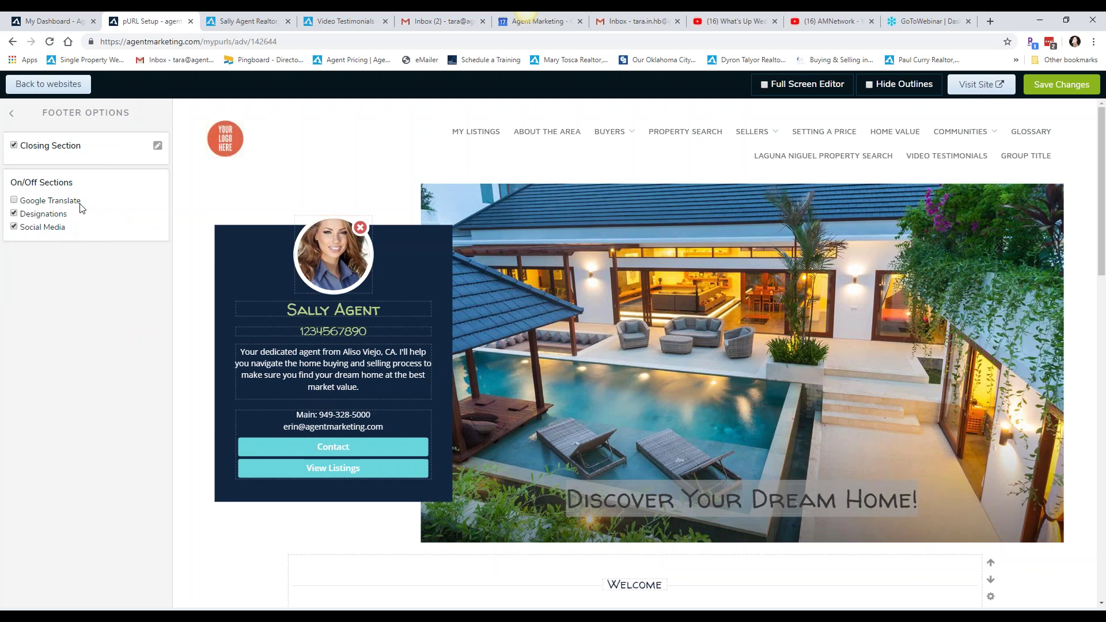
left_click(12, 114)
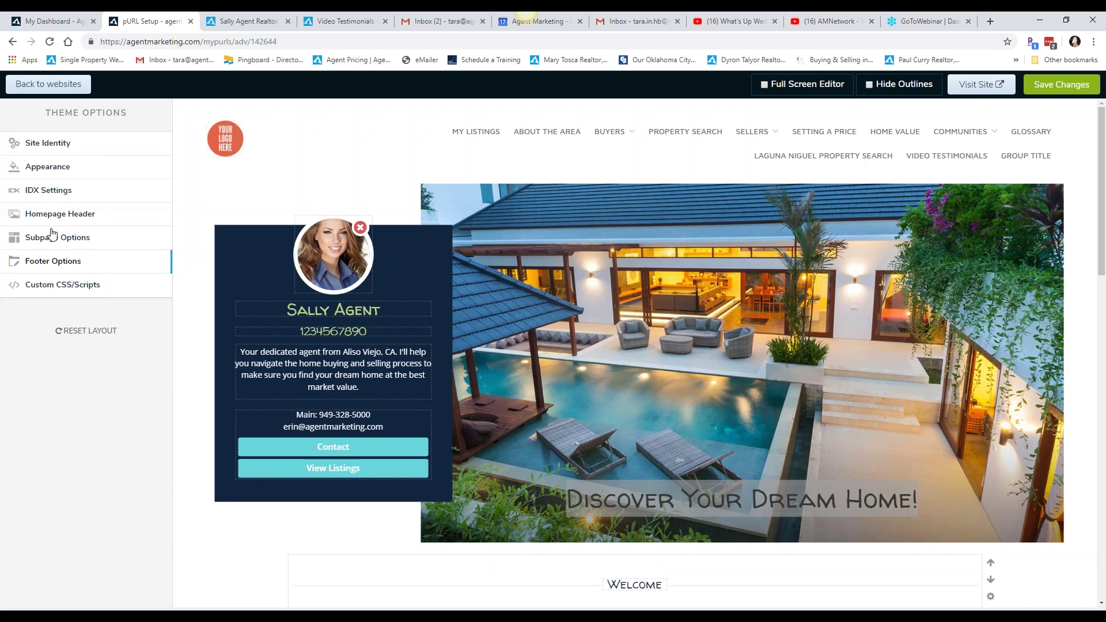
left_click(95, 288)
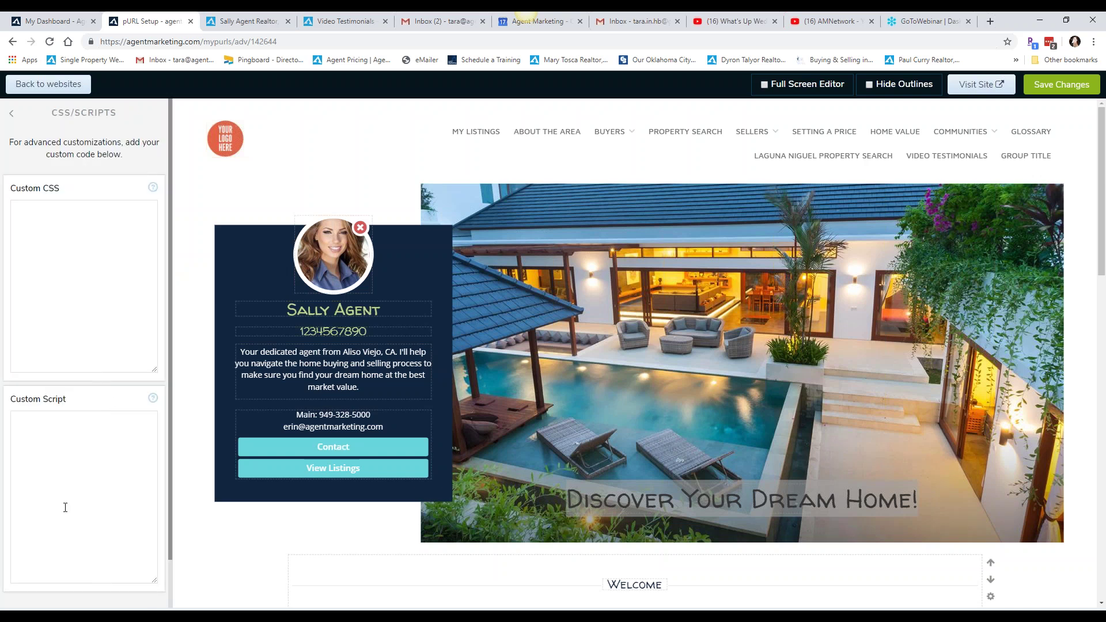
left_click(11, 113)
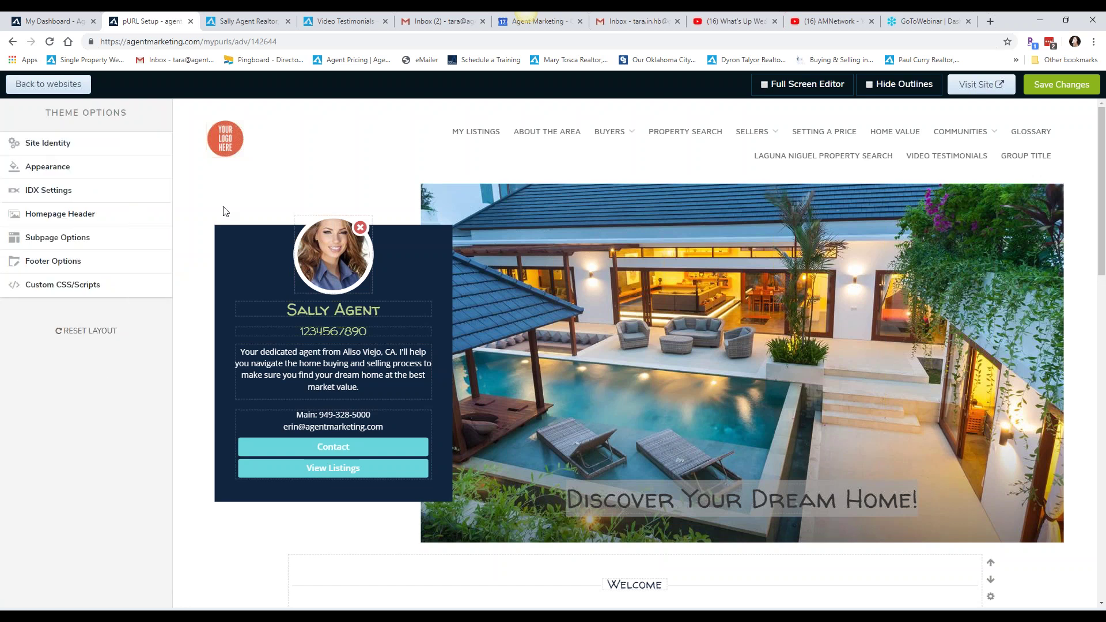
Step: Check the editable descriptions in the homepage feature blocks, and leave the editor for the websites list without saving changes
scroll(681, 512, "down", 5)
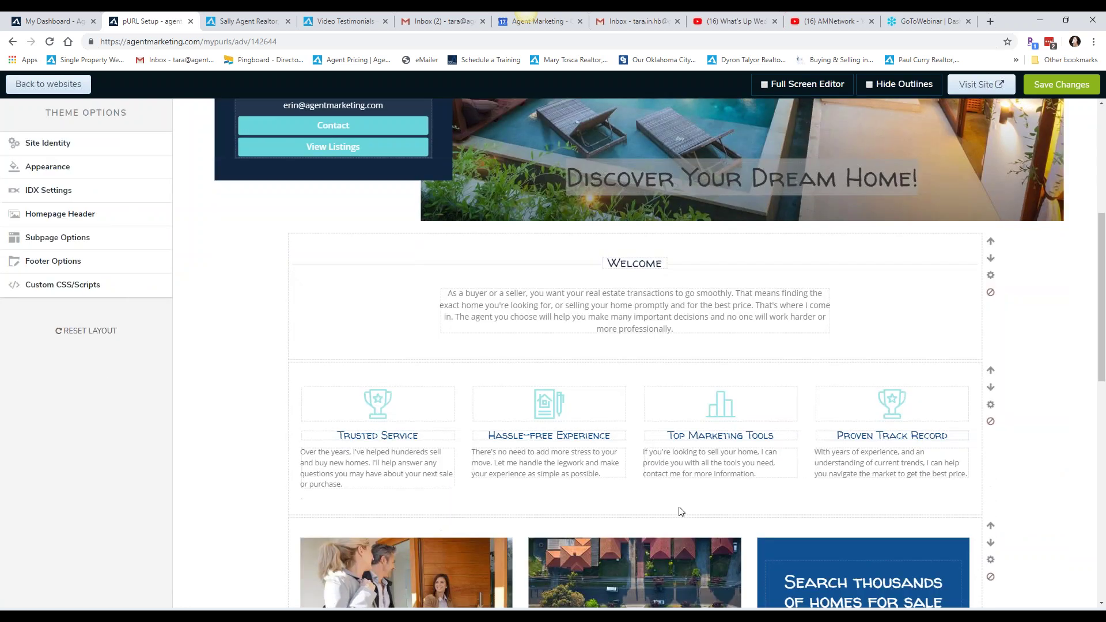
left_click(533, 465)
left_click(756, 464)
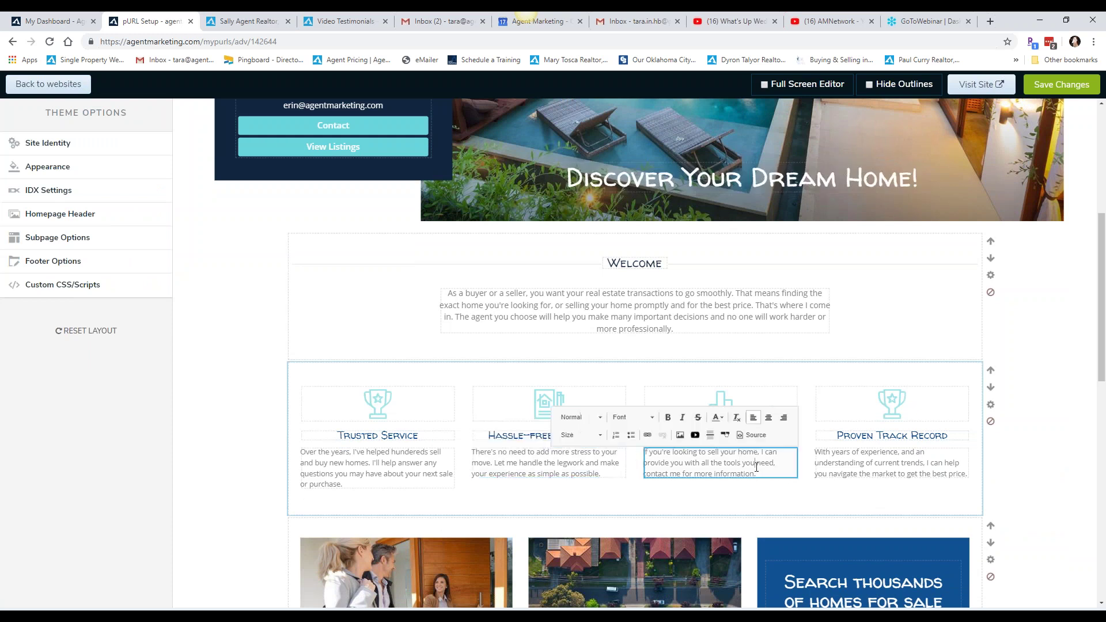
left_click(429, 463)
scroll(1101, 125, "up", 5)
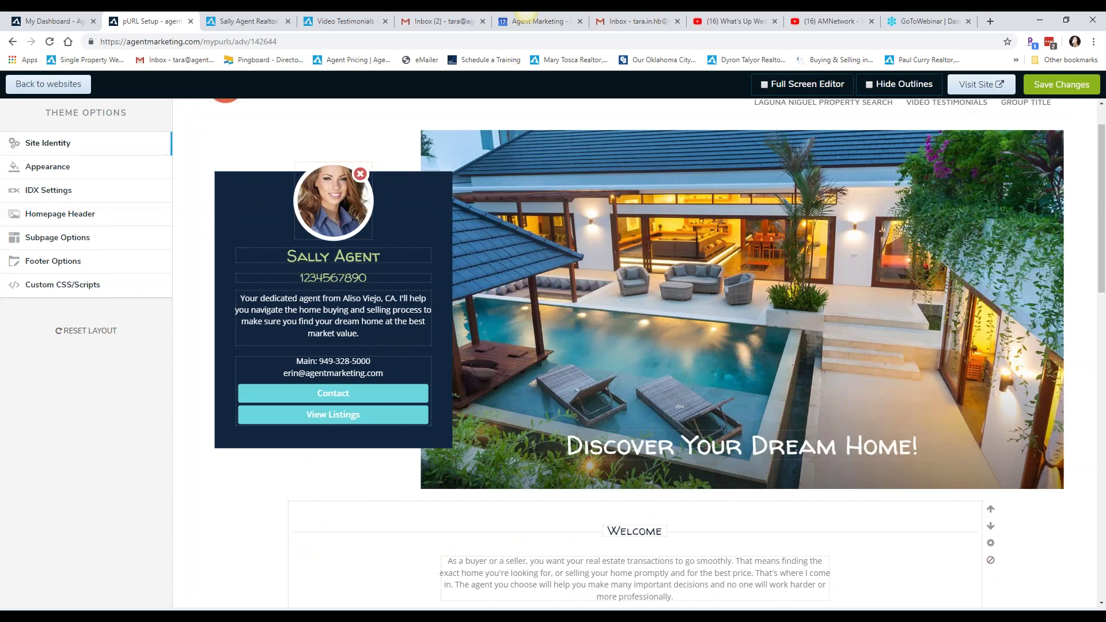
left_click(48, 84)
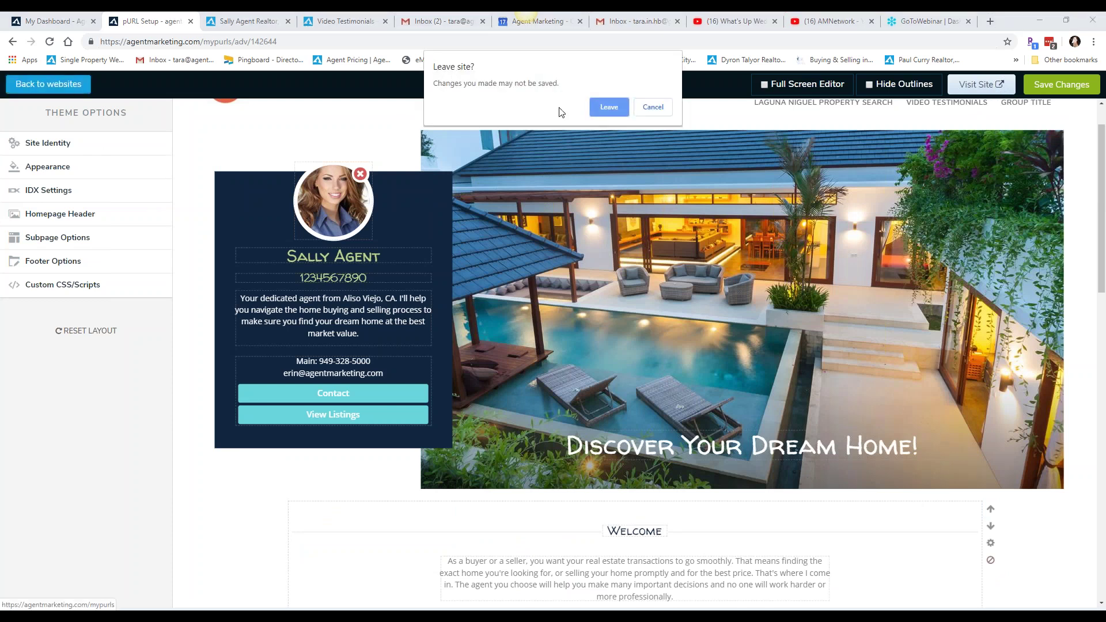
left_click(605, 107)
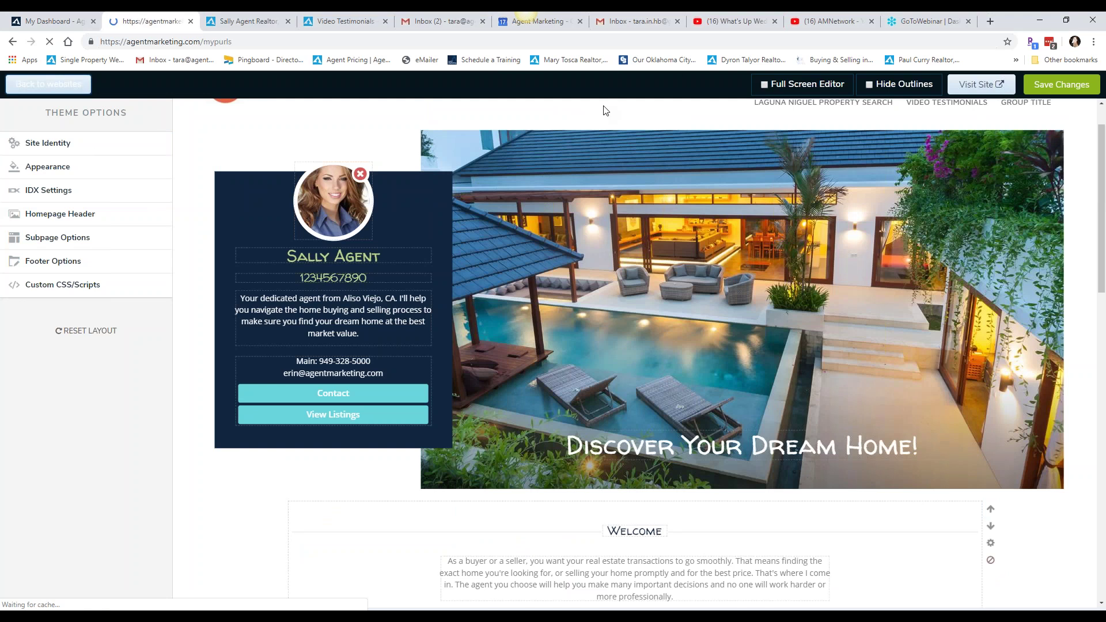